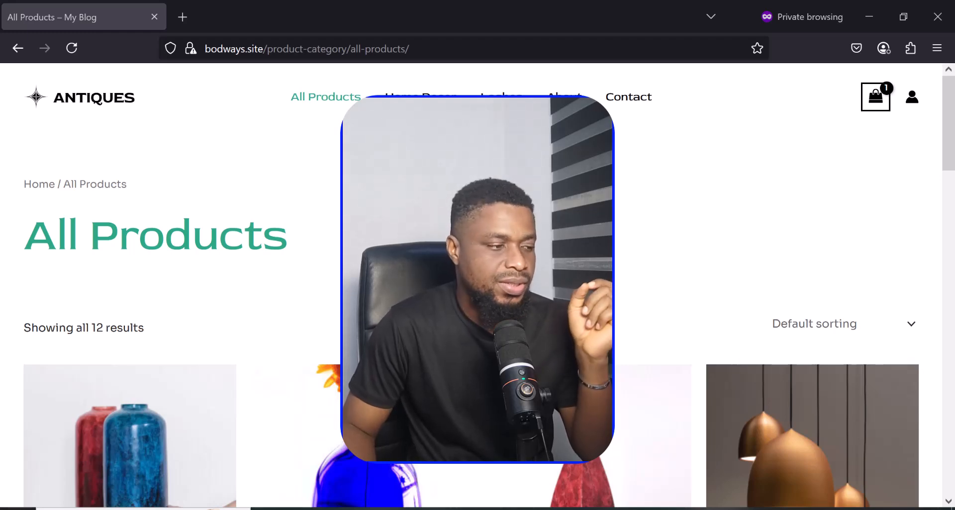
- Add a Colorful Bottle to the cart (quantity 2, ₦111,200.00) and proceed to checkout
{"action": "scroll", "coordinate": [478, 286], "scroll_direction": "down", "scroll_amount": 6}
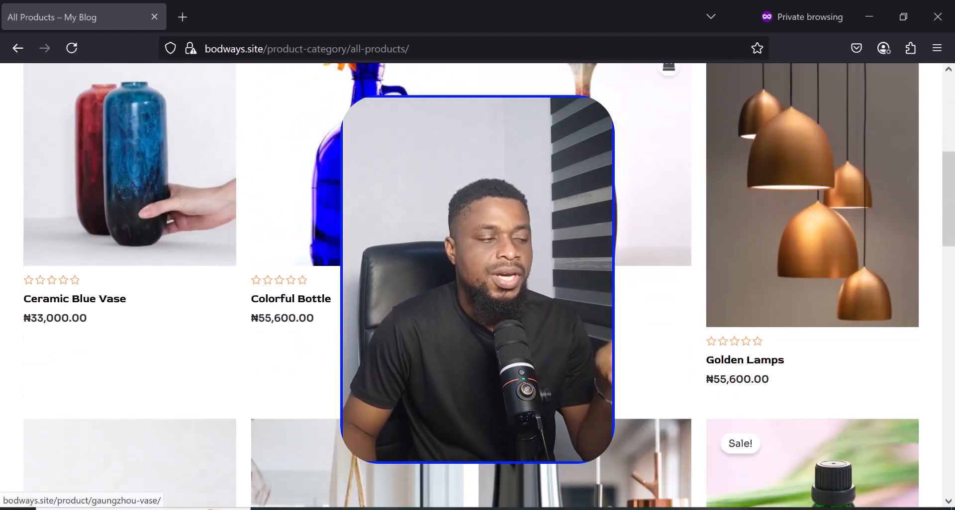
{"action": "scroll", "coordinate": [477, 286], "scroll_direction": "up", "scroll_amount": 2}
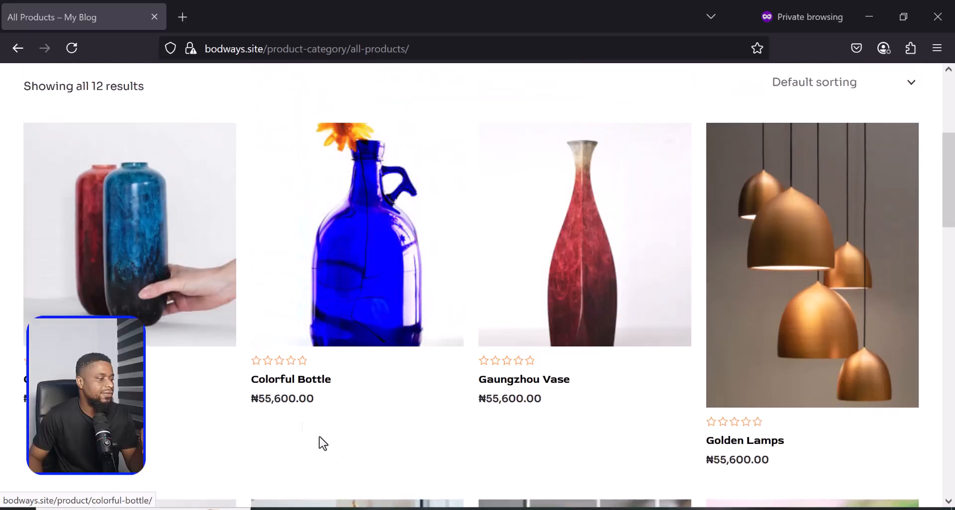
{"action": "left_click", "coordinate": [287, 380]}
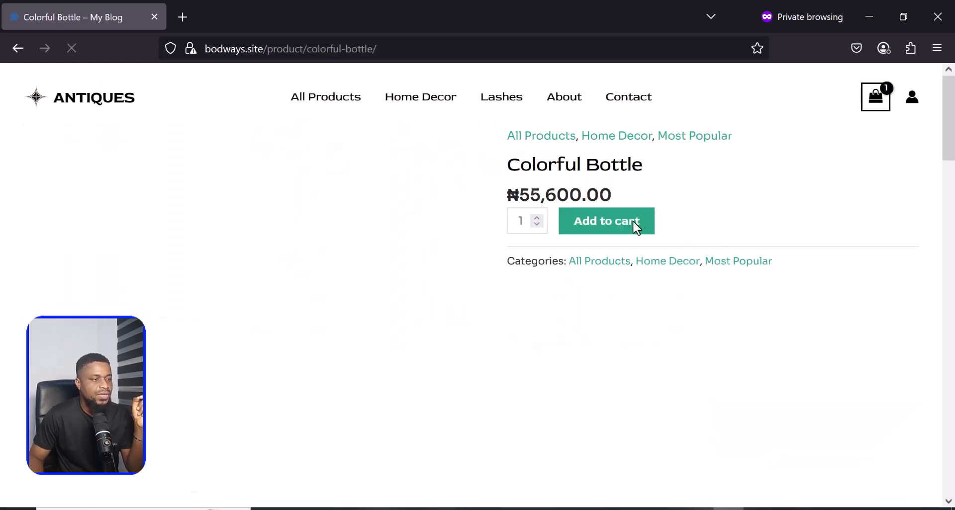
{"action": "left_click", "coordinate": [619, 228]}
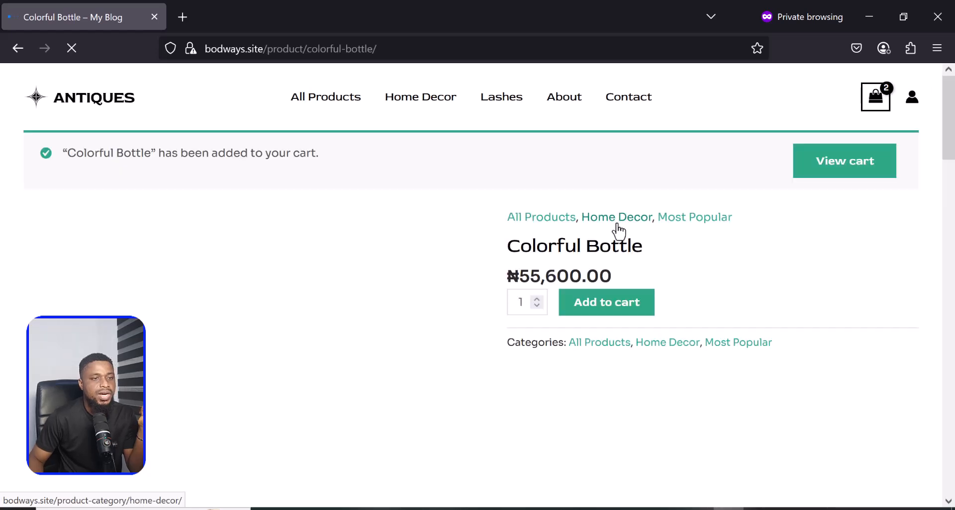
{"action": "left_click", "coordinate": [853, 171]}
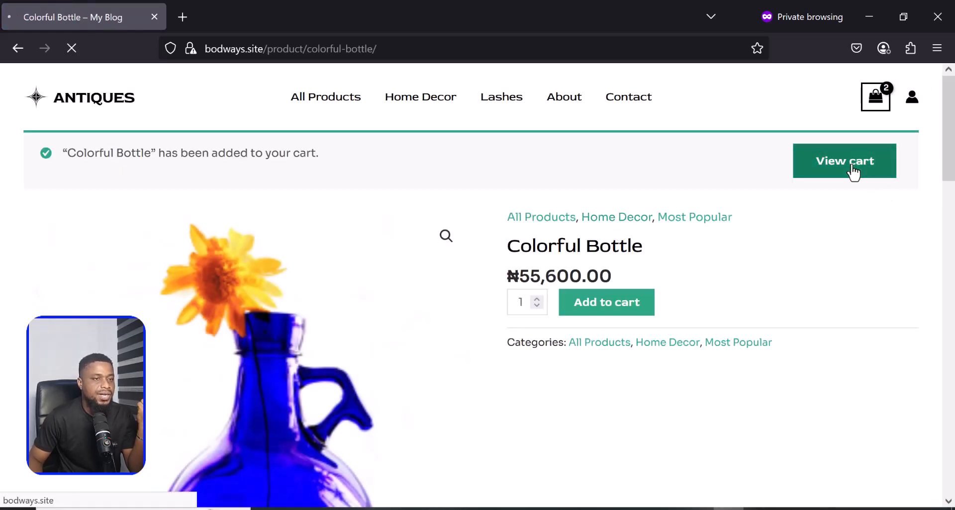
{"action": "scroll", "coordinate": [780, 343], "scroll_direction": "down", "scroll_amount": 2}
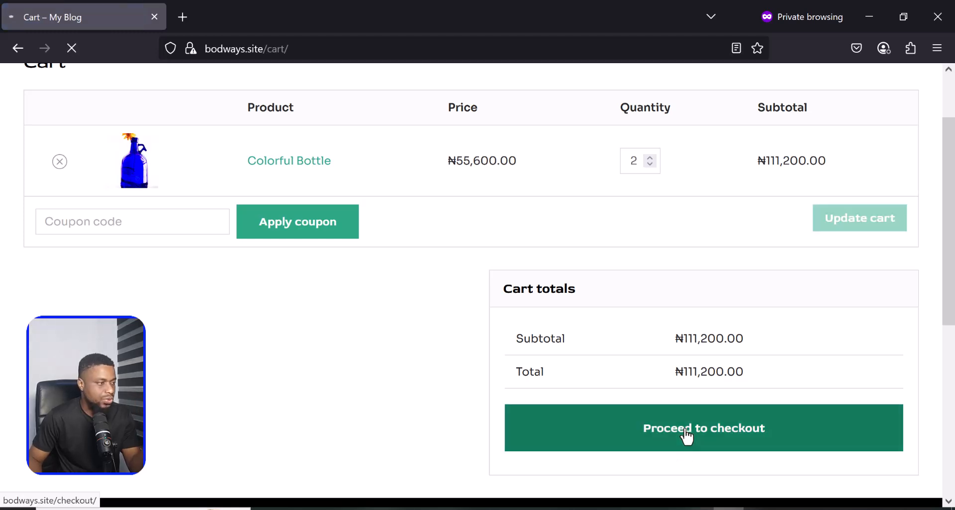
{"action": "left_click", "coordinate": [686, 430]}
- Confirm checkout shows no available payment methods, then open Flutterwave's API keys settings
{"action": "scroll", "coordinate": [718, 409], "scroll_direction": "down", "scroll_amount": 3}
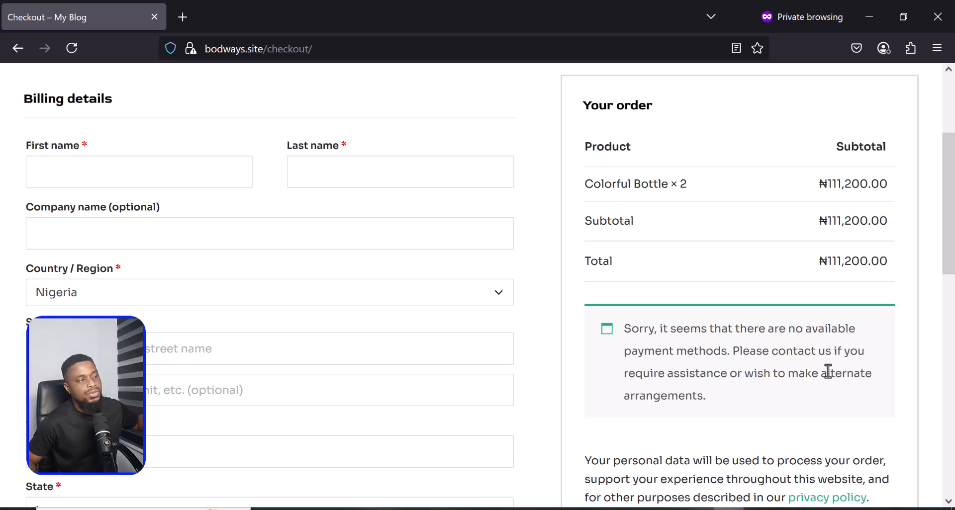
{"action": "scroll", "coordinate": [759, 367], "scroll_direction": "up", "scroll_amount": 3}
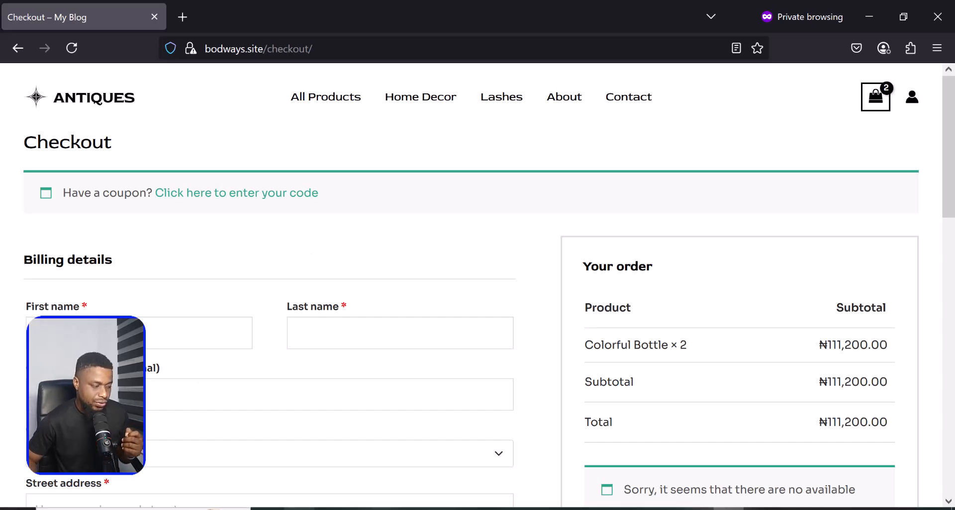
{"action": "key", "text": "alt+Tab"}
{"action": "left_click", "coordinate": [52, 419]}
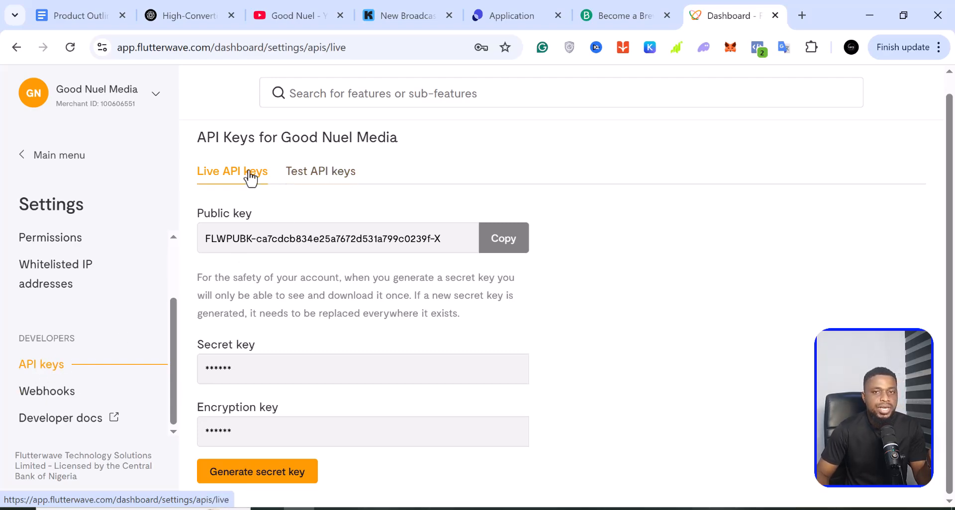
- On the Live API keys view, request generation of a new live secret key
{"action": "left_click", "coordinate": [337, 186]}
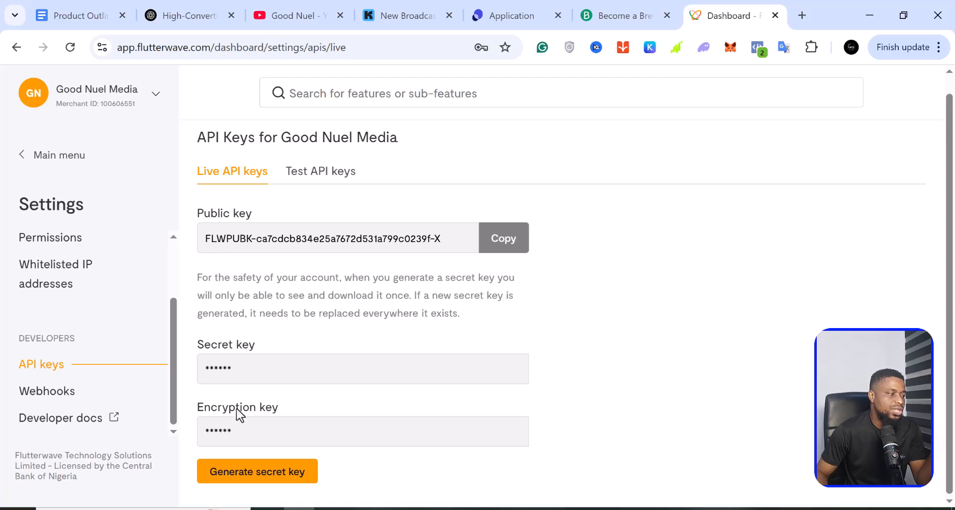
{"action": "left_click", "coordinate": [251, 466]}
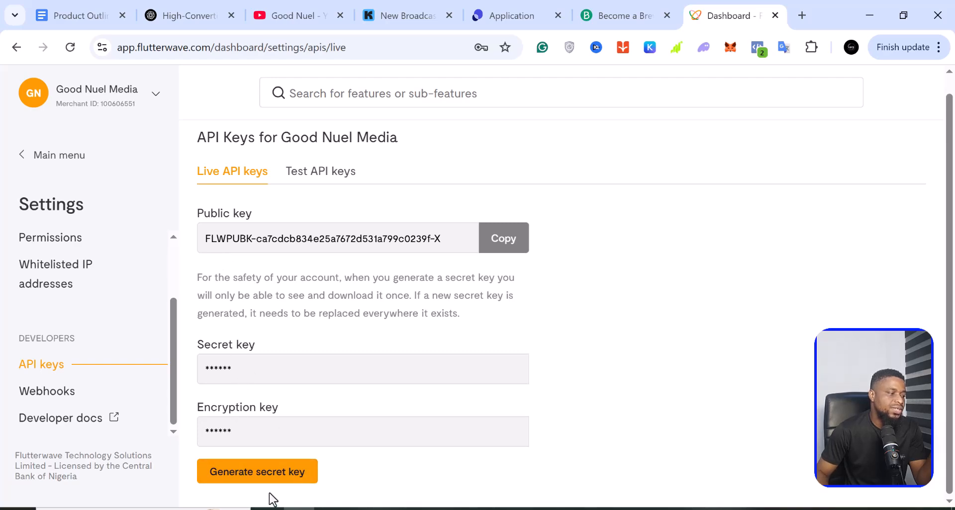
{"action": "left_click", "coordinate": [259, 481]}
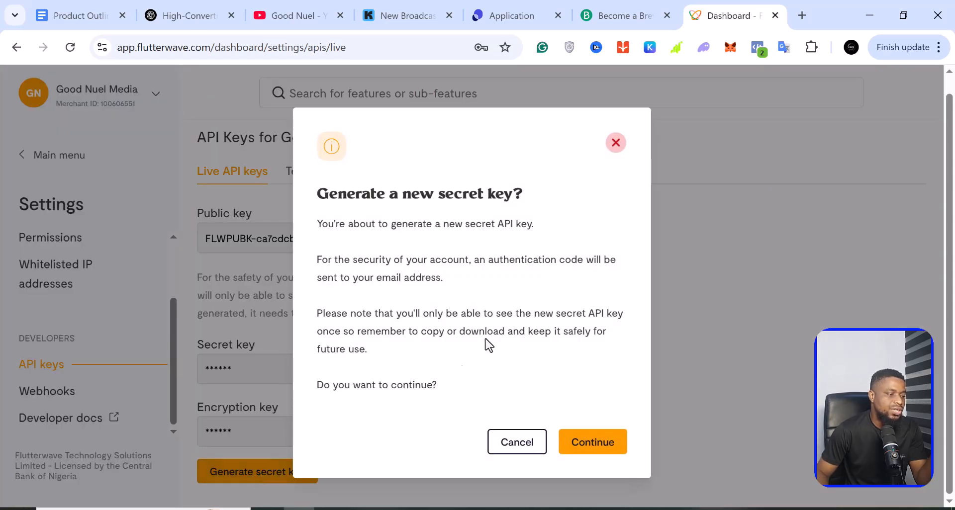
- Confirm and authorize generating new live secret keys with the emailed authentication code
{"action": "left_click", "coordinate": [603, 451]}
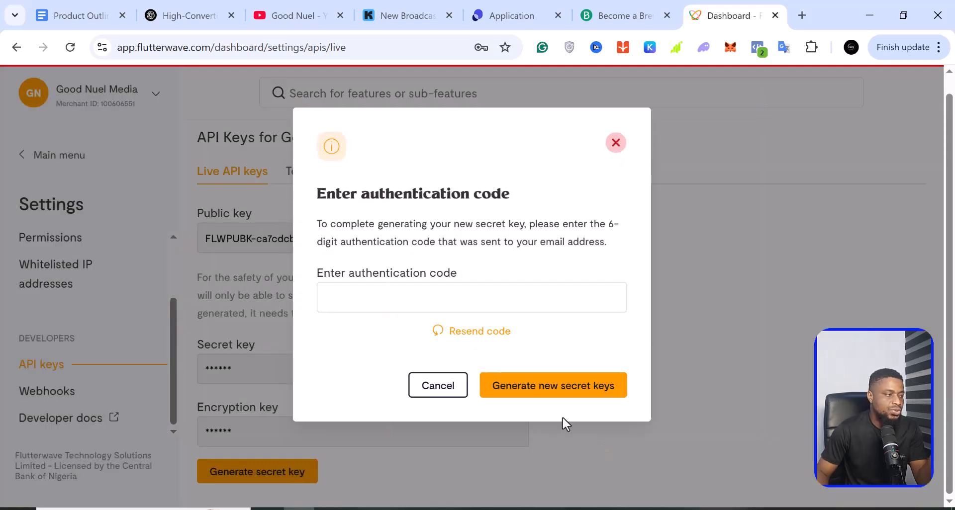
{"action": "left_click", "coordinate": [431, 293]}
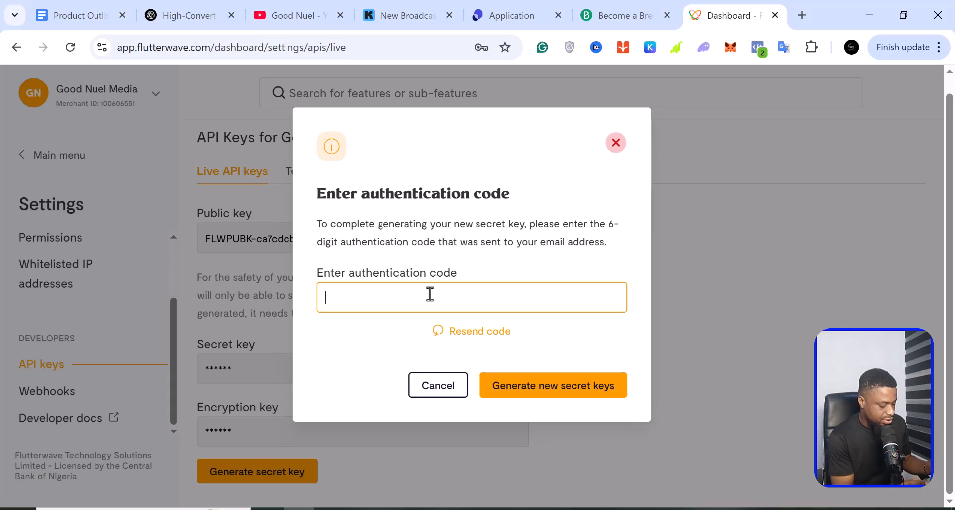
{"action": "key", "text": "ctrl+v"}
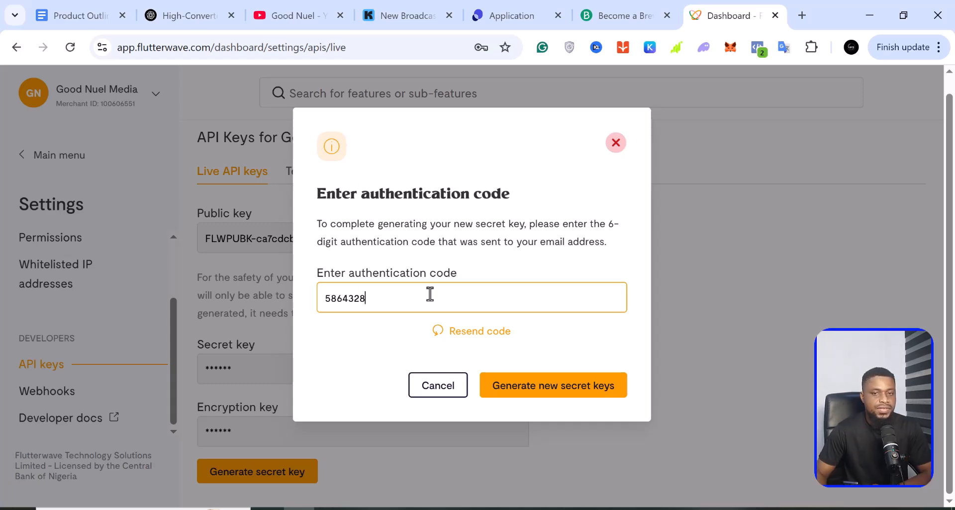
{"action": "left_click", "coordinate": [557, 397]}
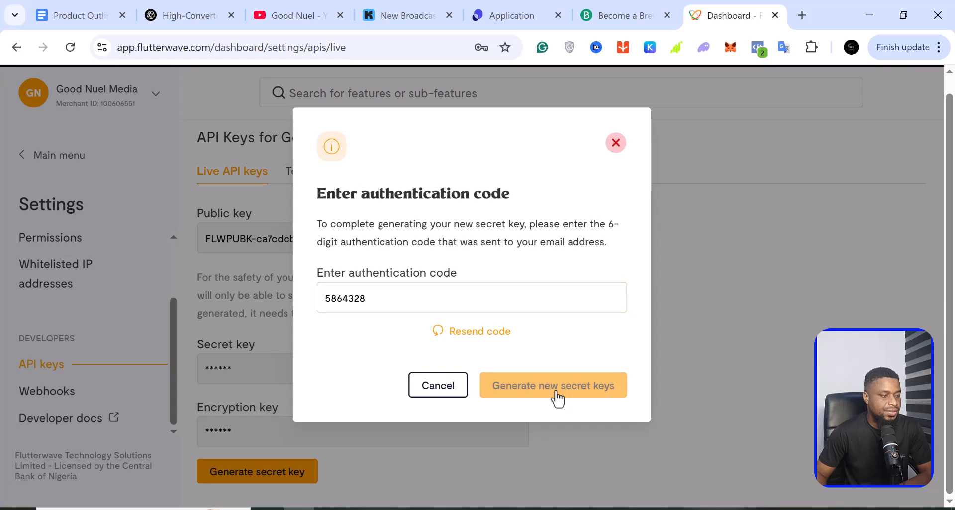
- Copy the new live public key and return to the WooCommerce window
{"action": "scroll", "coordinate": [349, 386], "scroll_direction": "down", "scroll_amount": 1}
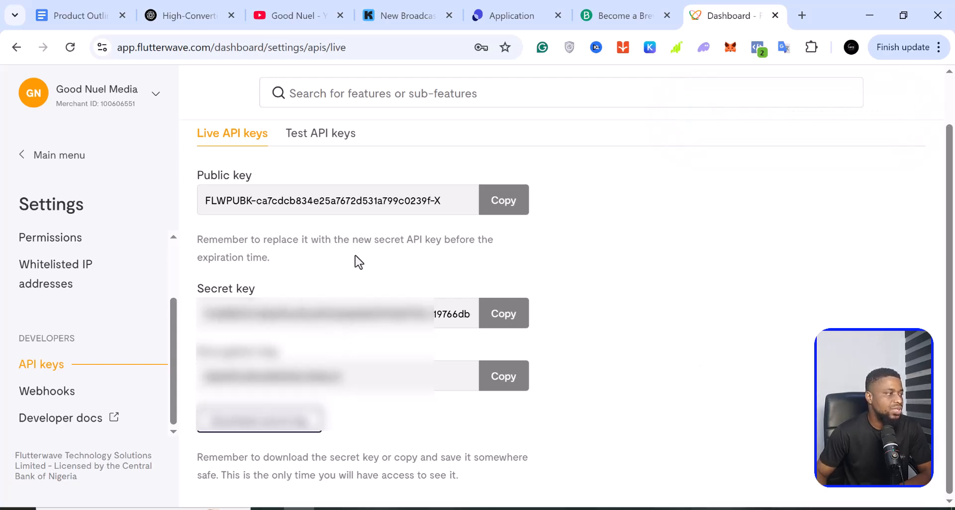
{"action": "left_click", "coordinate": [503, 211]}
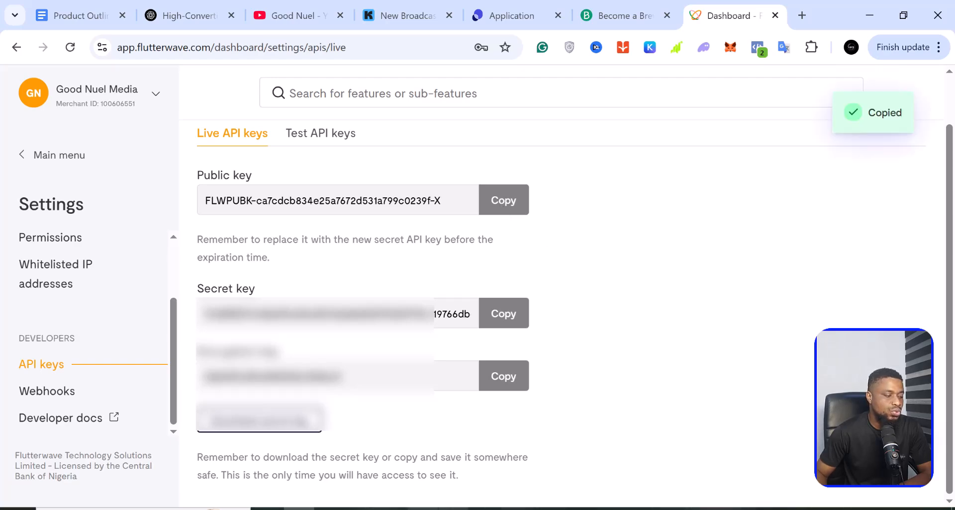
{"action": "left_click", "coordinate": [360, 509]}
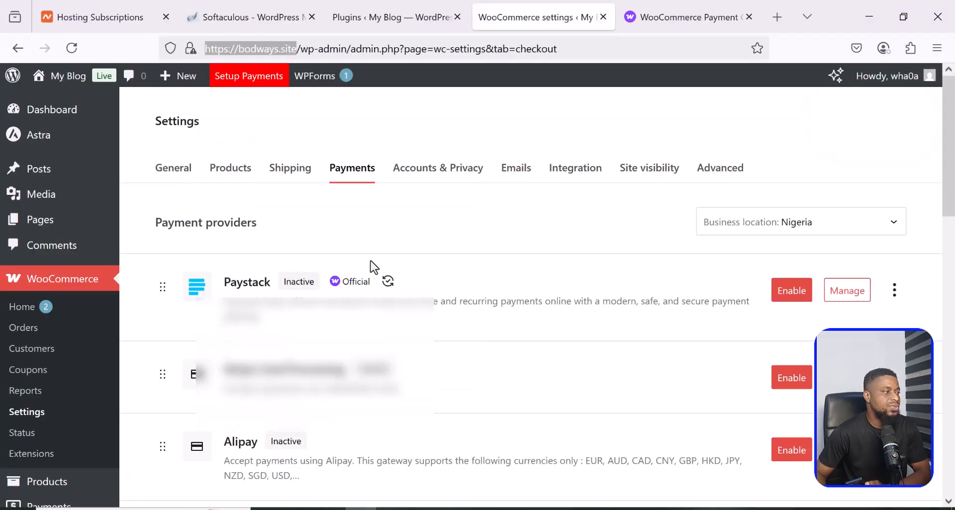
- Review WooCommerce payment providers: Stripe active; Klarna, Przelewy24 and Bancontact inactive
{"action": "left_click", "coordinate": [49, 253]}
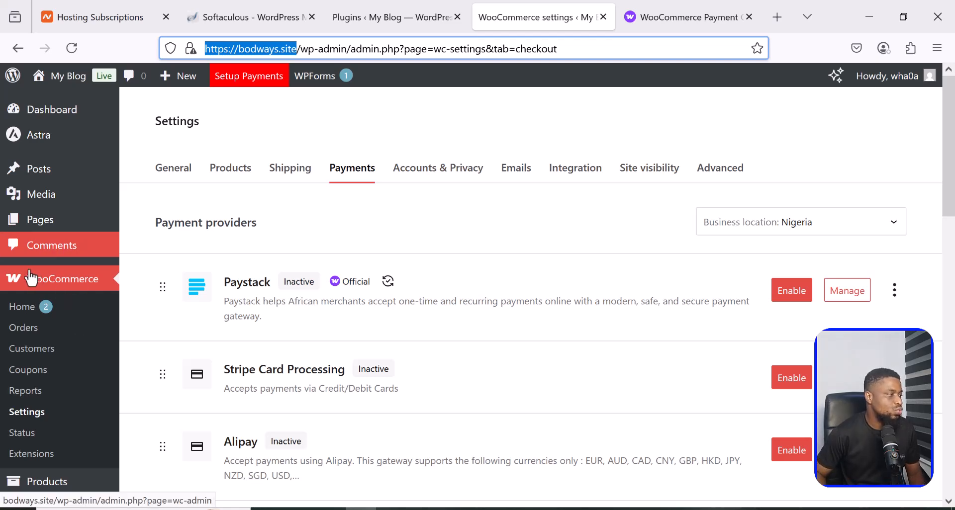
{"action": "left_click", "coordinate": [44, 286]}
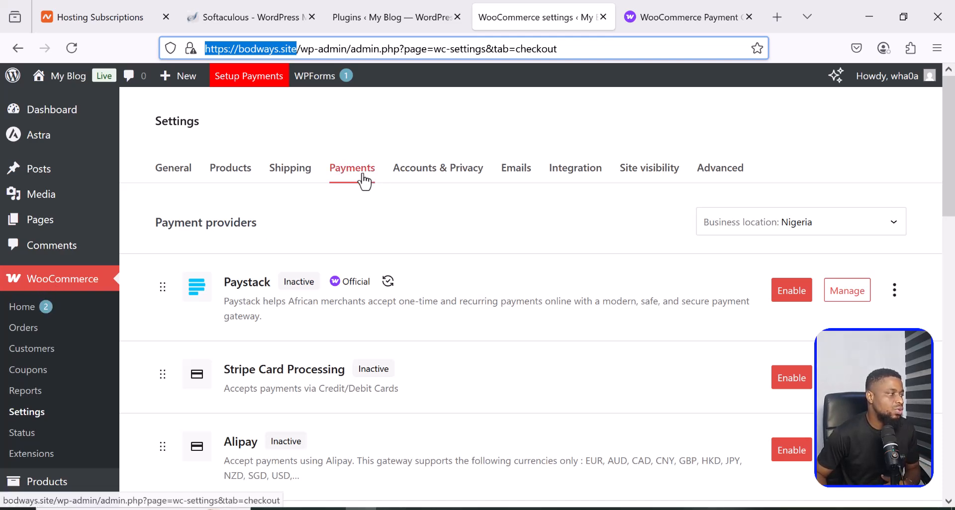
{"action": "left_click", "coordinate": [21, 415]}
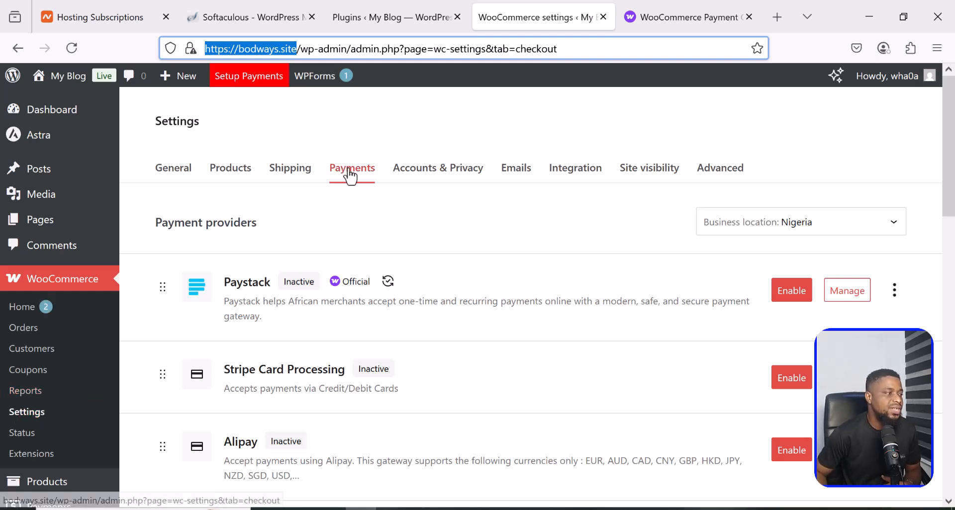
{"action": "scroll", "coordinate": [339, 366], "scroll_direction": "down", "scroll_amount": 3}
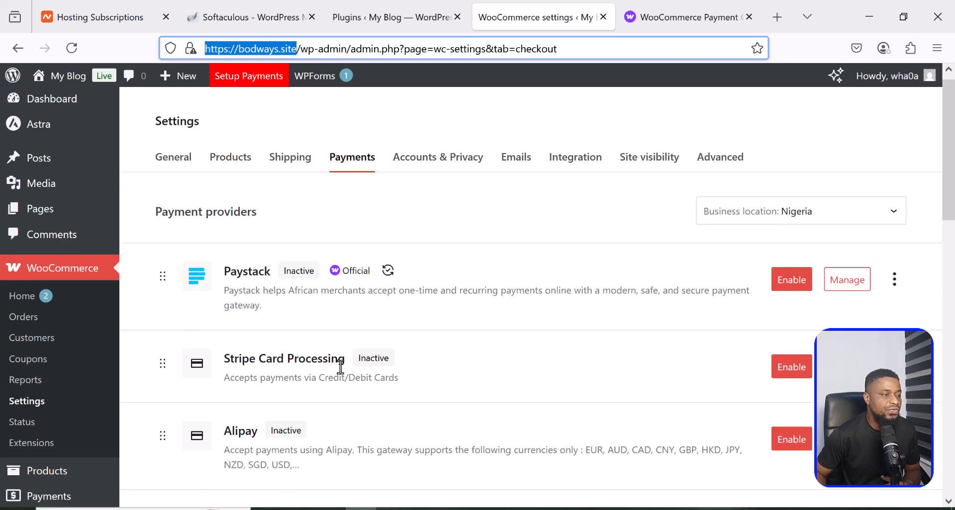
{"action": "scroll", "coordinate": [341, 374], "scroll_direction": "down", "scroll_amount": 10}
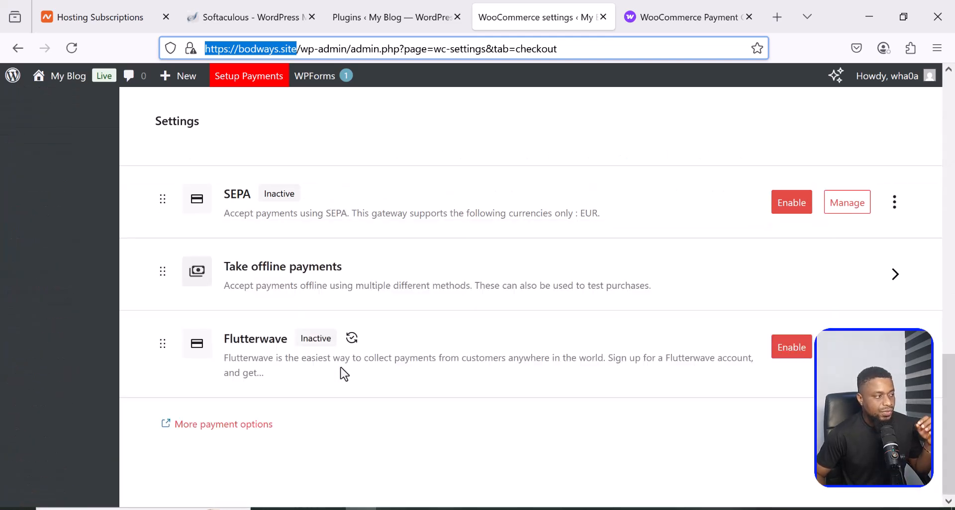
{"action": "scroll", "coordinate": [342, 373], "scroll_direction": "up", "scroll_amount": 8}
{"action": "scroll", "coordinate": [344, 374], "scroll_direction": "up", "scroll_amount": 5}
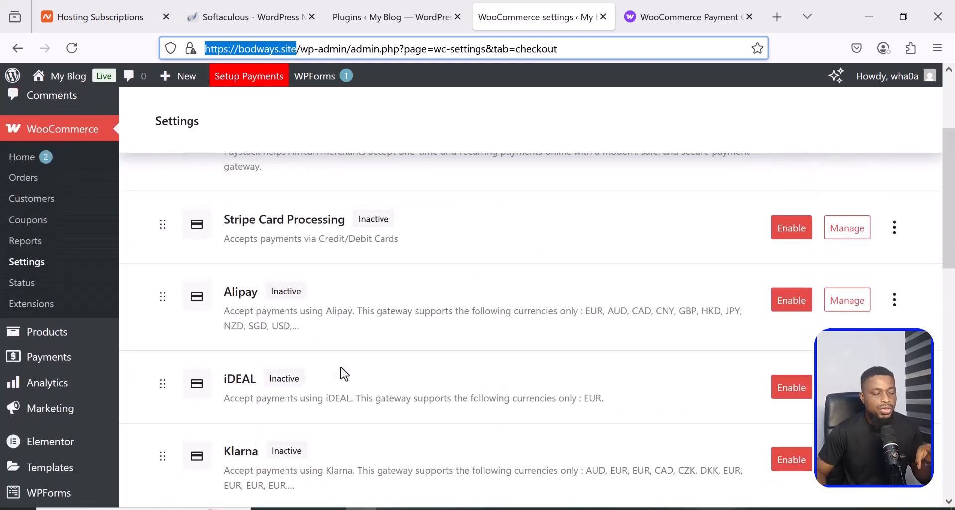
{"action": "scroll", "coordinate": [344, 374], "scroll_direction": "up", "scroll_amount": 1}
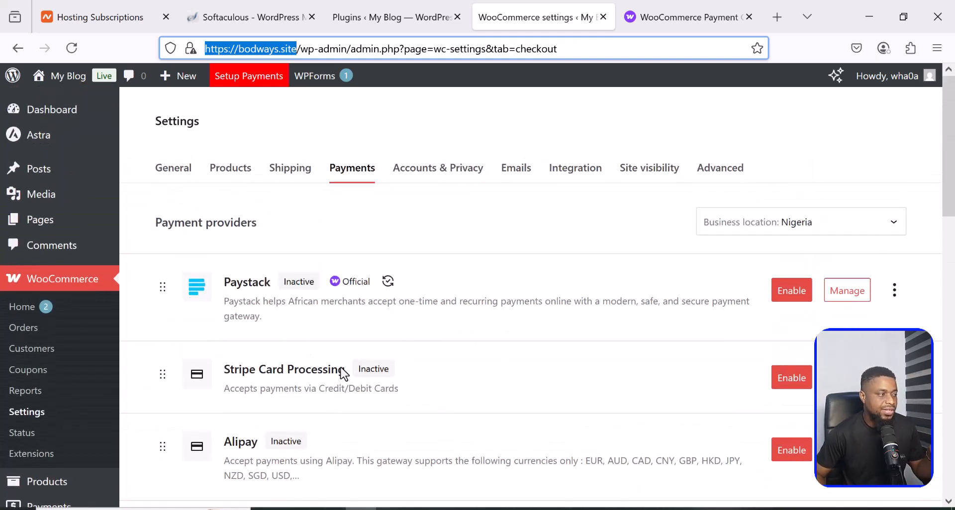
{"action": "scroll", "coordinate": [340, 368], "scroll_direction": "down", "scroll_amount": 3}
{"action": "scroll", "coordinate": [338, 373], "scroll_direction": "up", "scroll_amount": 3}
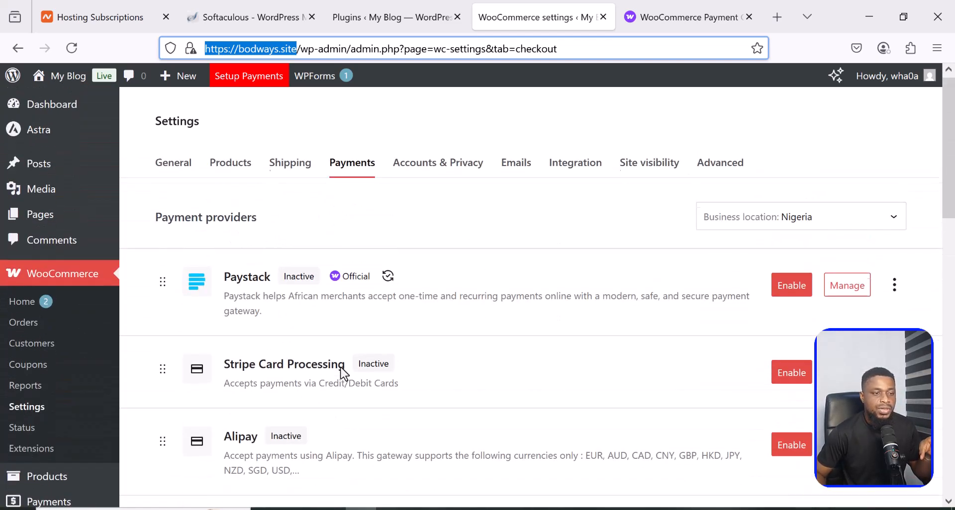
{"action": "scroll", "coordinate": [341, 369], "scroll_direction": "down", "scroll_amount": 2}
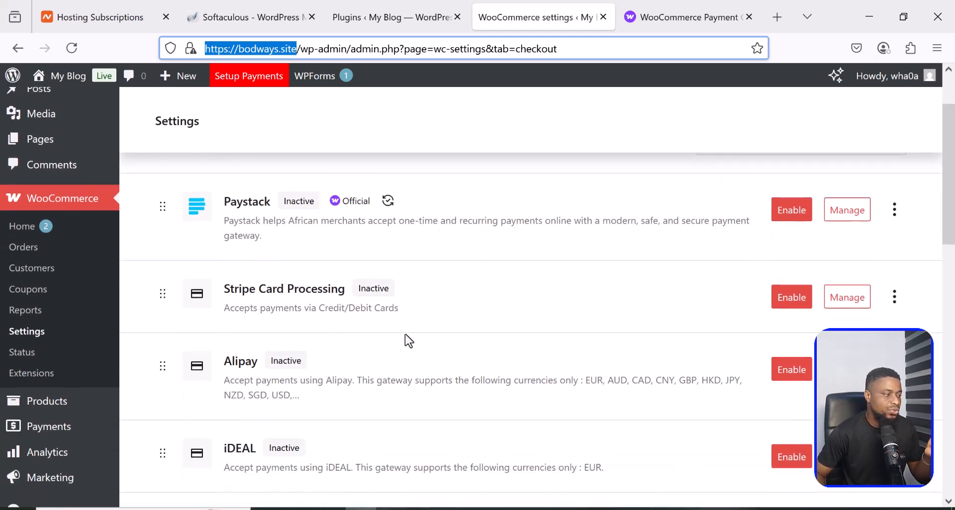
{"action": "scroll", "coordinate": [393, 338], "scroll_direction": "down", "scroll_amount": 8}
{"action": "scroll", "coordinate": [390, 335], "scroll_direction": "down", "scroll_amount": 5}
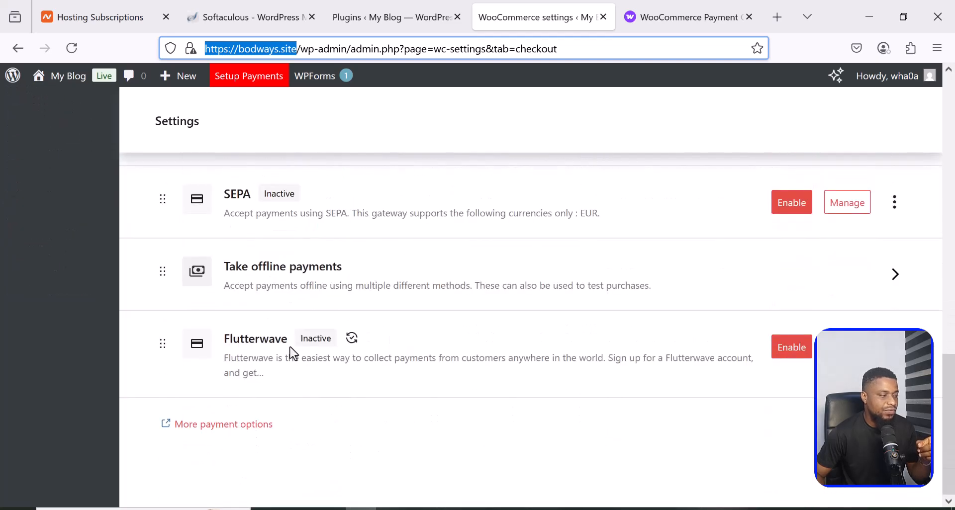
{"action": "scroll", "coordinate": [357, 358], "scroll_direction": "up", "scroll_amount": 5}
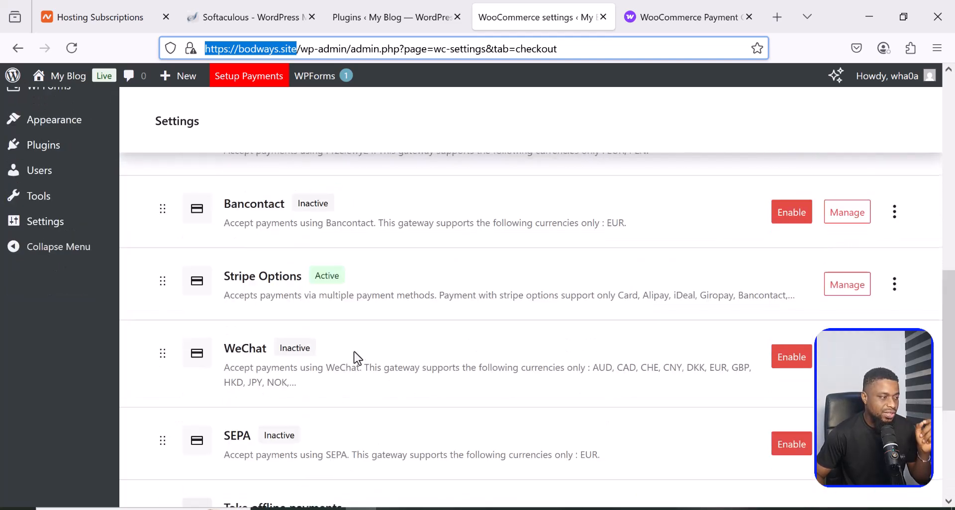
{"action": "scroll", "coordinate": [357, 358], "scroll_direction": "up", "scroll_amount": 3}
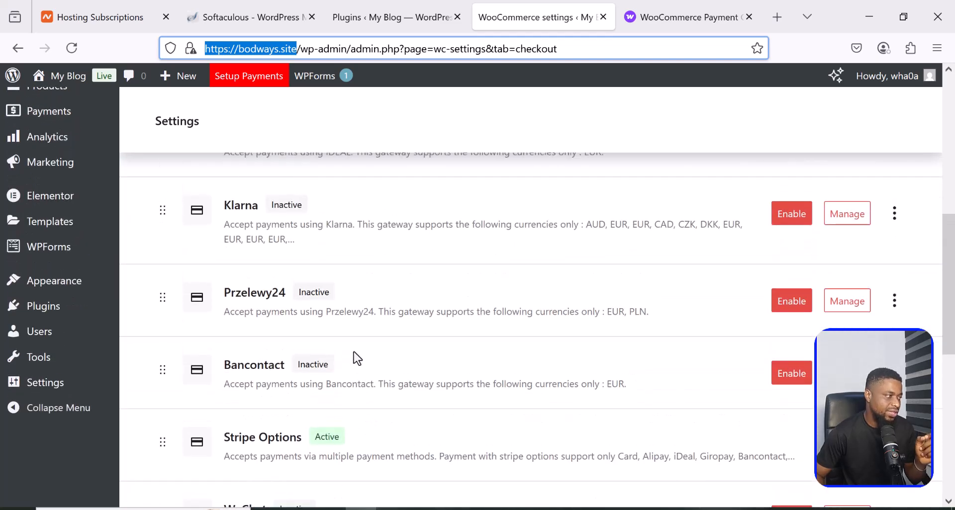
{"action": "mouse_move", "coordinate": [57, 310]}
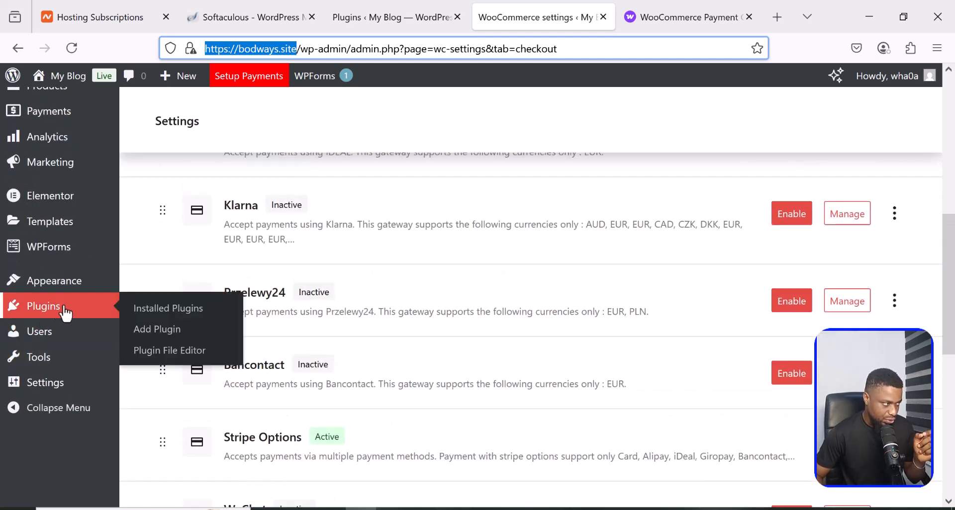
- Search Add Plugins for 'flutterwave', finding the Flutterwave Payment Gateway already active
{"action": "left_click", "coordinate": [158, 331]}
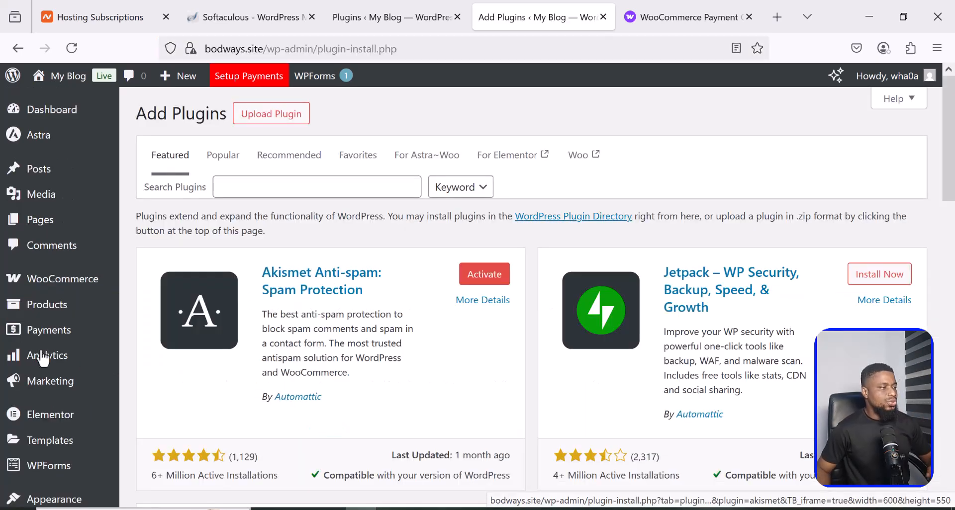
{"action": "left_click", "coordinate": [242, 191]}
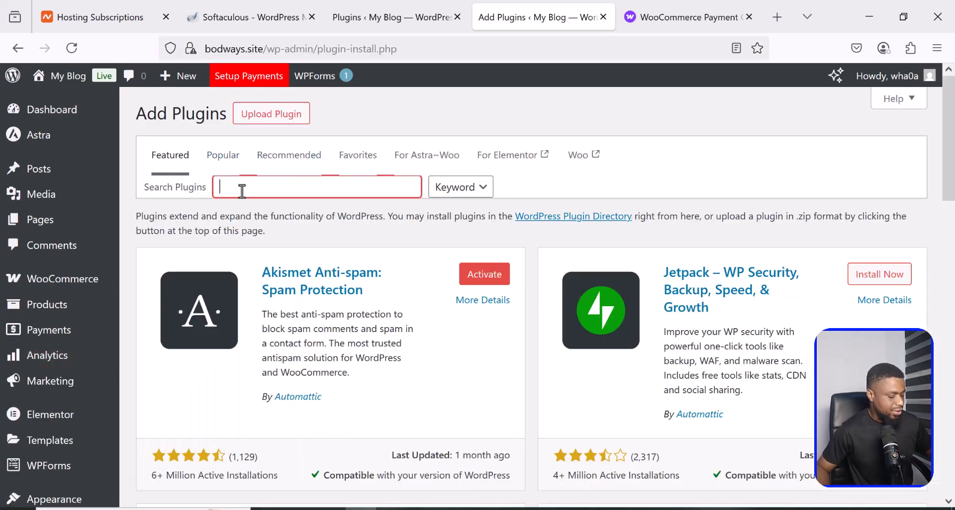
{"action": "type", "text": "flutterw"}
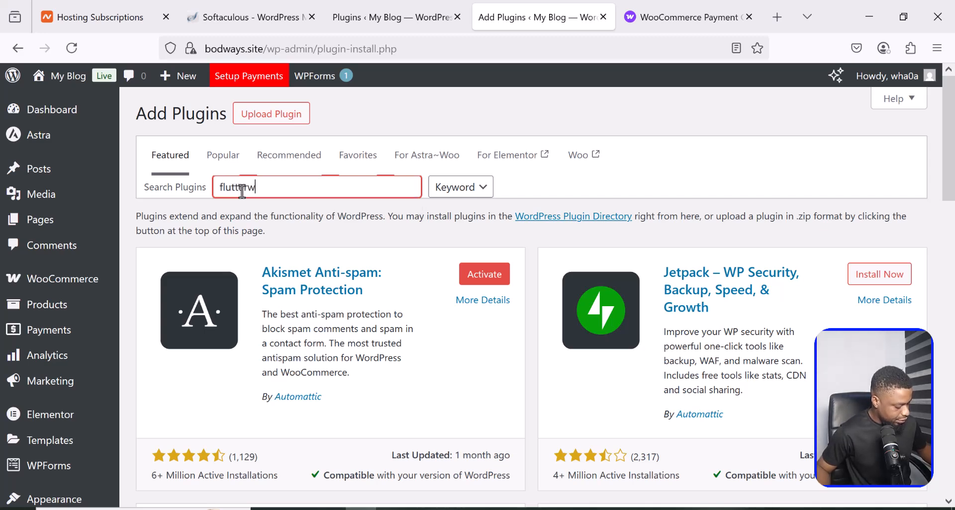
{"action": "type", "text": "ave"}
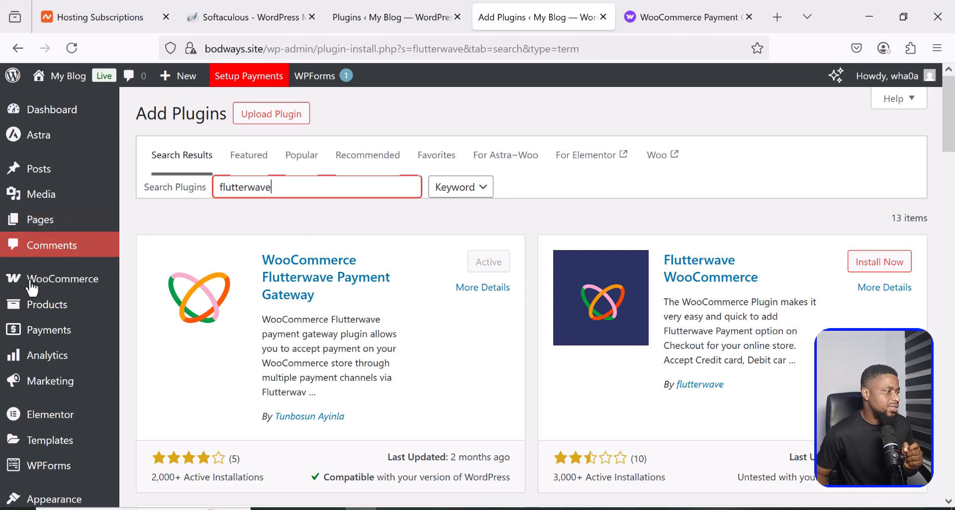
- Go to WooCommerce's General settings page
{"action": "mouse_move", "coordinate": [48, 286]}
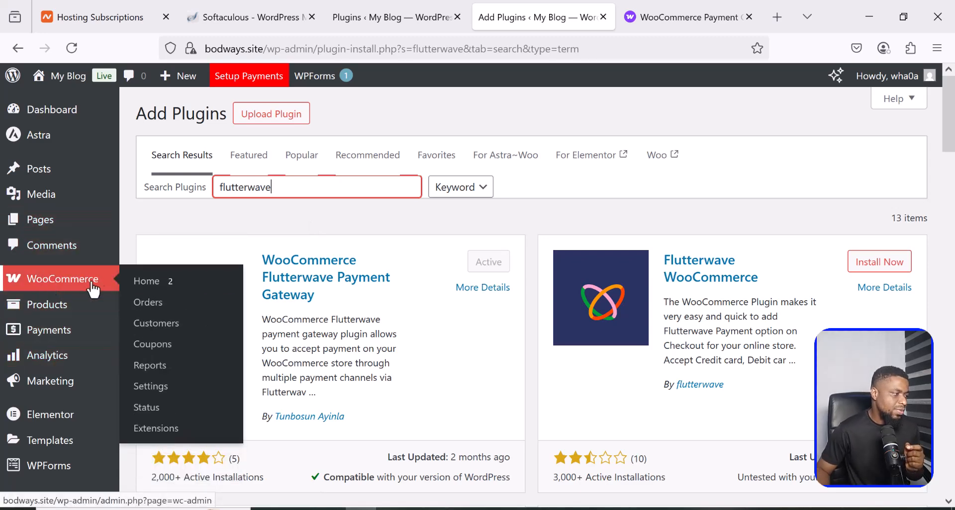
{"action": "left_click", "coordinate": [164, 393]}
{"action": "left_click", "coordinate": [164, 393]}
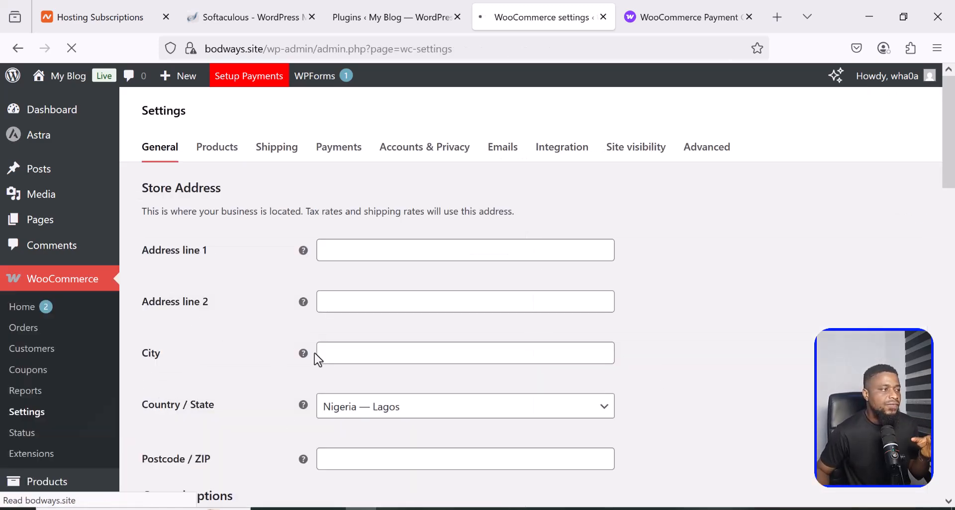
- Enable Flutterwave among the store's payment providers and open its gateway settings
{"action": "left_click", "coordinate": [346, 158]}
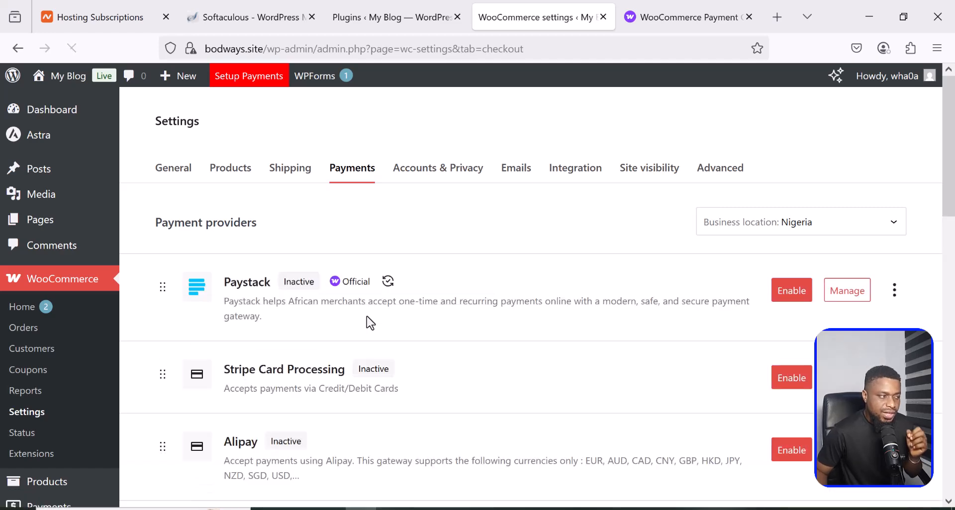
{"action": "scroll", "coordinate": [367, 317], "scroll_direction": "down", "scroll_amount": 3}
{"action": "scroll", "coordinate": [367, 317], "scroll_direction": "down", "scroll_amount": 12}
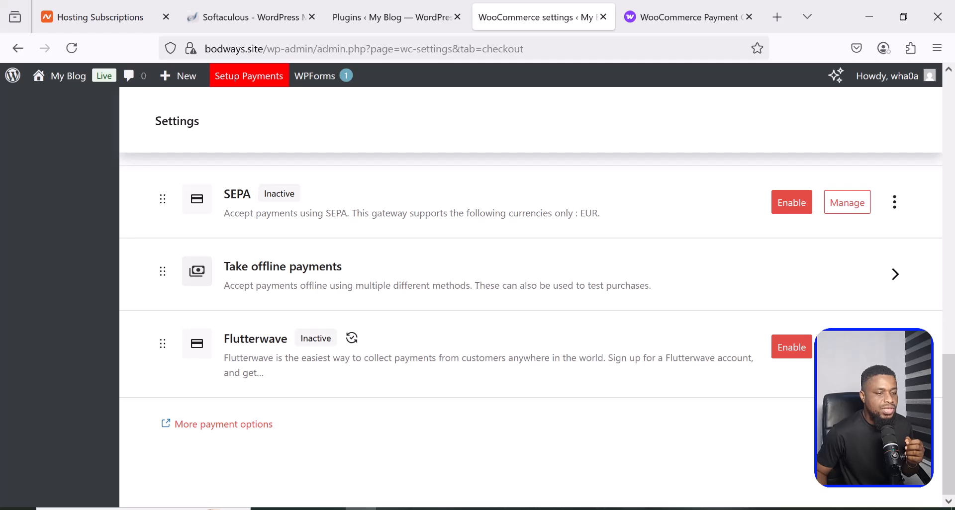
{"action": "left_click", "coordinate": [786, 350]}
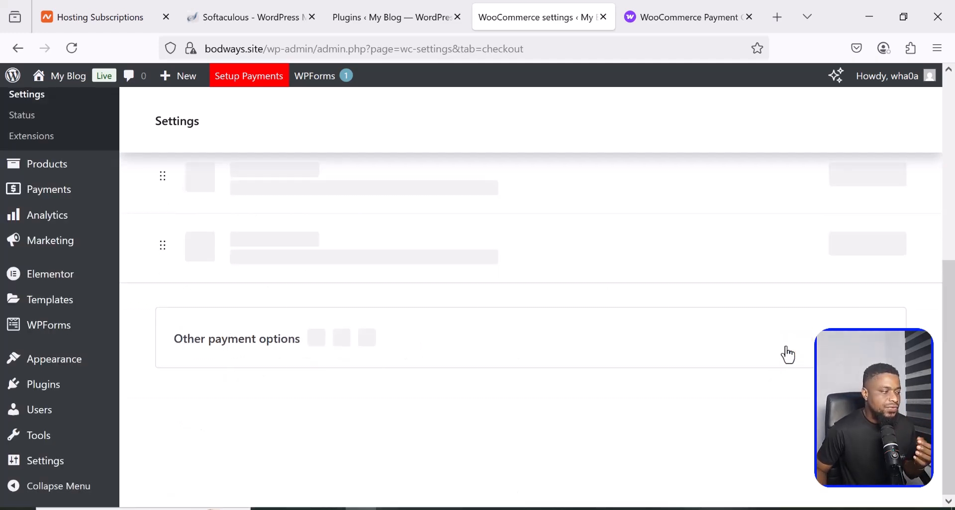
{"action": "scroll", "coordinate": [685, 356], "scroll_direction": "up", "scroll_amount": 6}
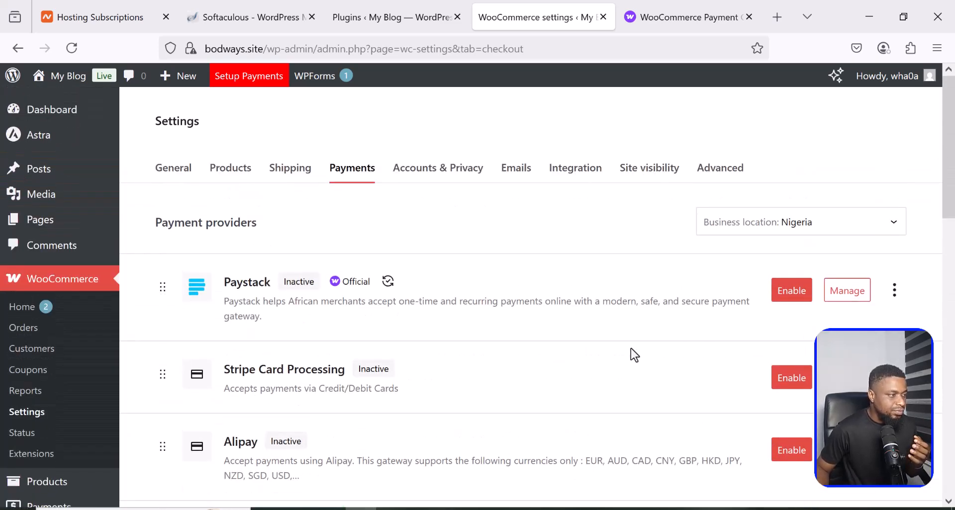
{"action": "scroll", "coordinate": [630, 348], "scroll_direction": "down", "scroll_amount": 10}
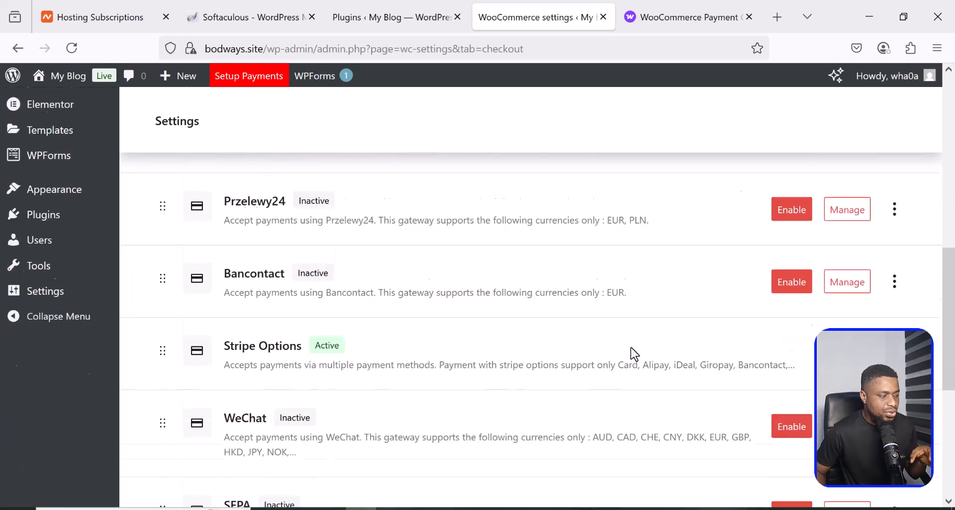
{"action": "scroll", "coordinate": [631, 347], "scroll_direction": "down", "scroll_amount": 3}
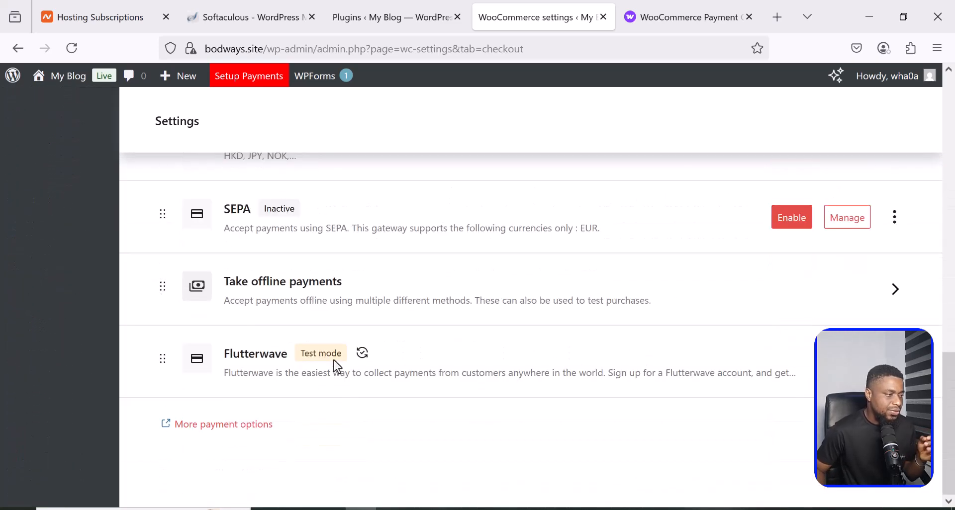
{"action": "left_click", "coordinate": [850, 367]}
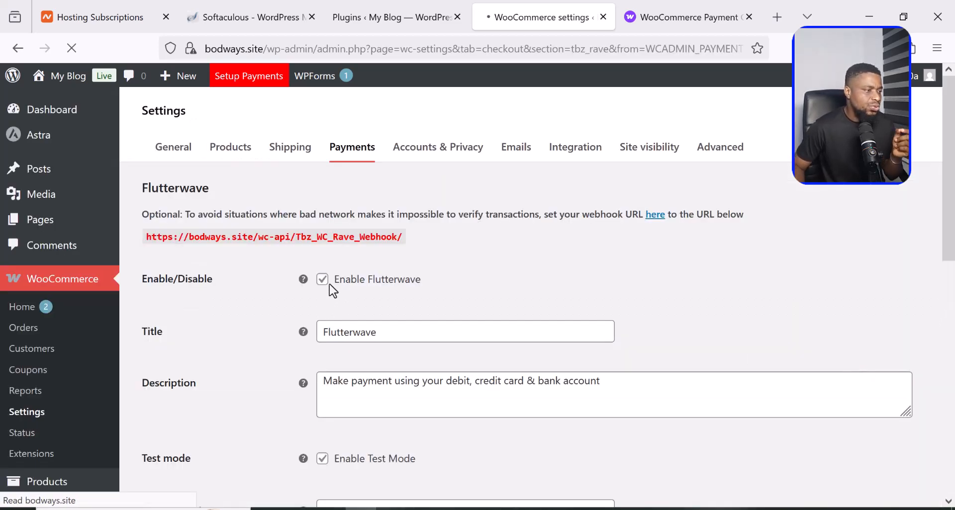
- Uncheck Enable Test Mode in the Flutterwave settings to reveal the Live key fields
{"action": "scroll", "coordinate": [335, 301], "scroll_direction": "down", "scroll_amount": 4}
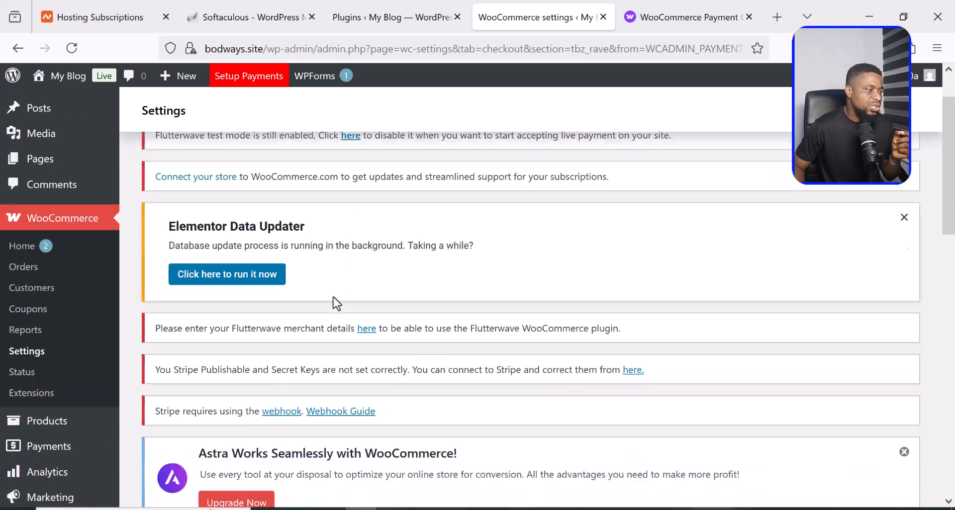
{"action": "scroll", "coordinate": [336, 303], "scroll_direction": "down", "scroll_amount": 5}
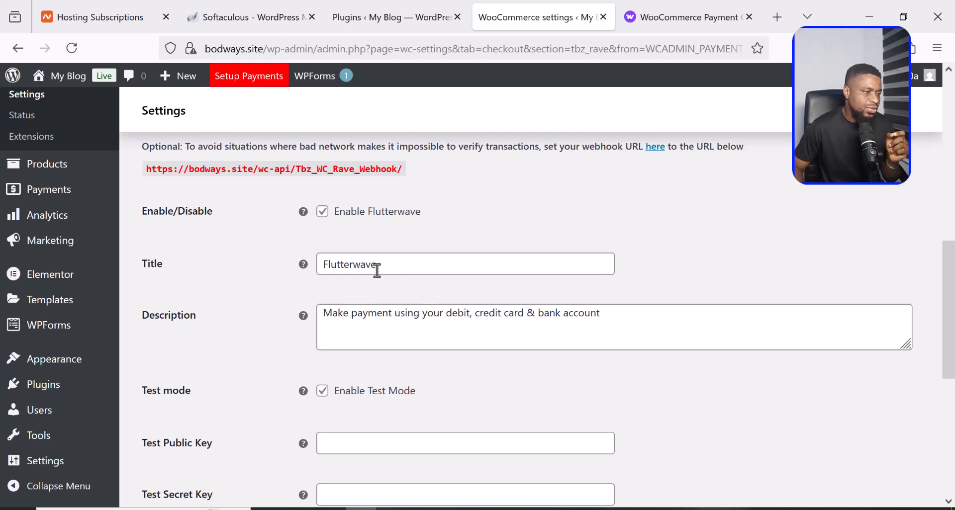
{"action": "scroll", "coordinate": [421, 314], "scroll_direction": "down", "scroll_amount": 2}
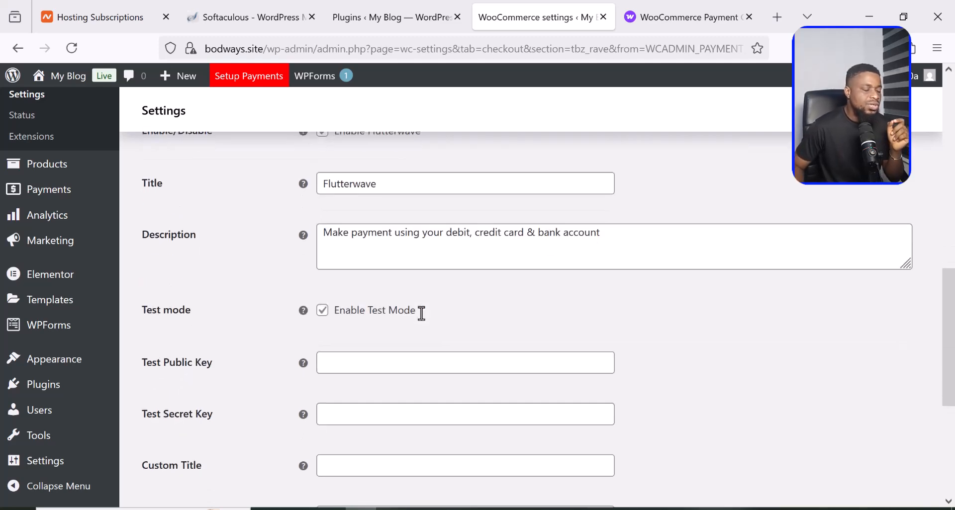
{"action": "left_click", "coordinate": [323, 311]}
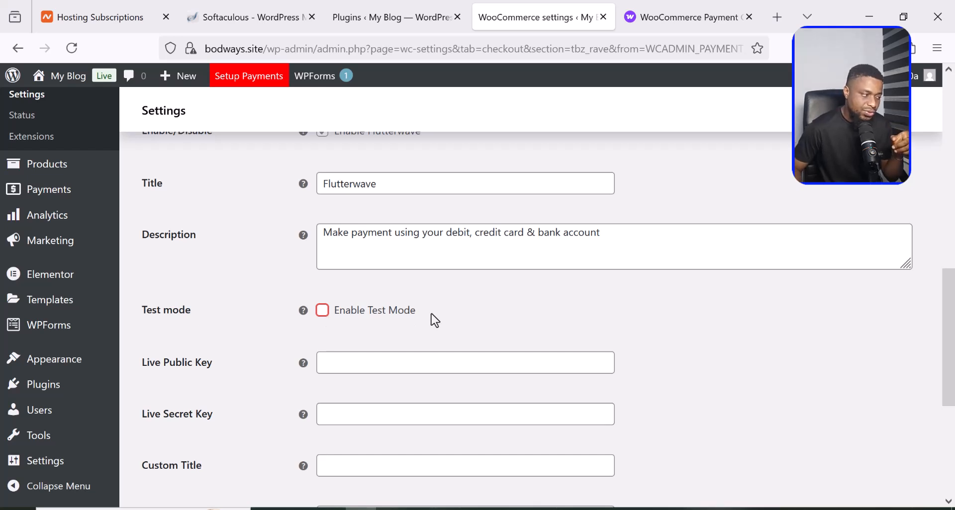
{"action": "scroll", "coordinate": [436, 320], "scroll_direction": "down", "scroll_amount": 2}
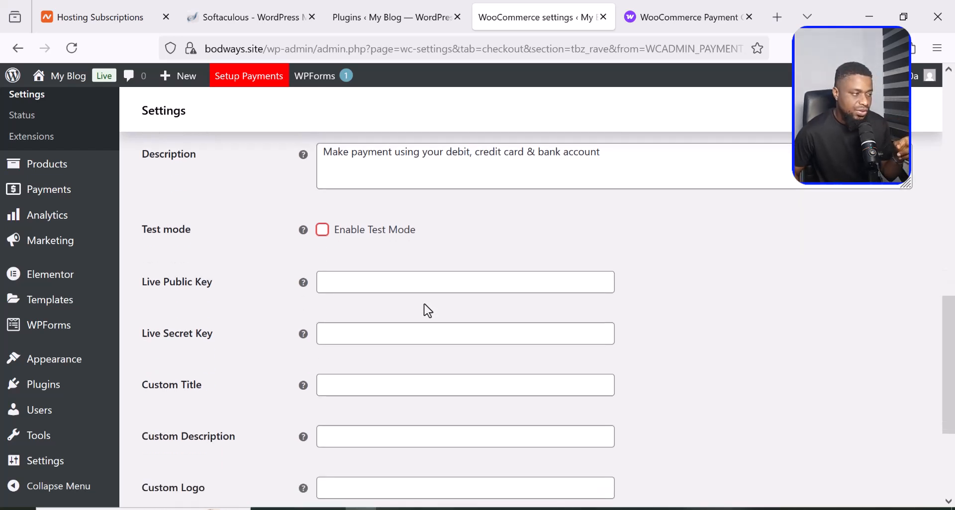
- Paste the copied Flutterwave public key into the Live Public Key field
{"action": "left_click", "coordinate": [368, 284]}
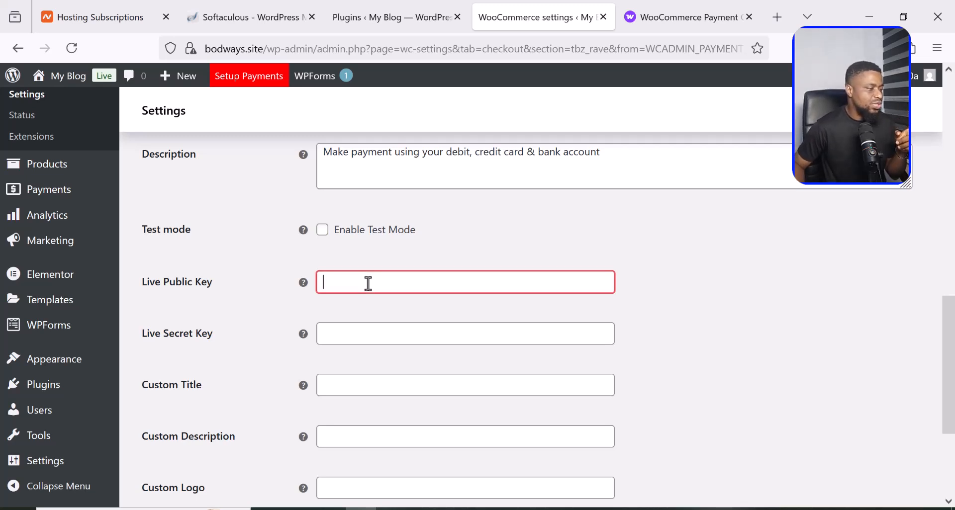
{"action": "right_click", "coordinate": [368, 284]}
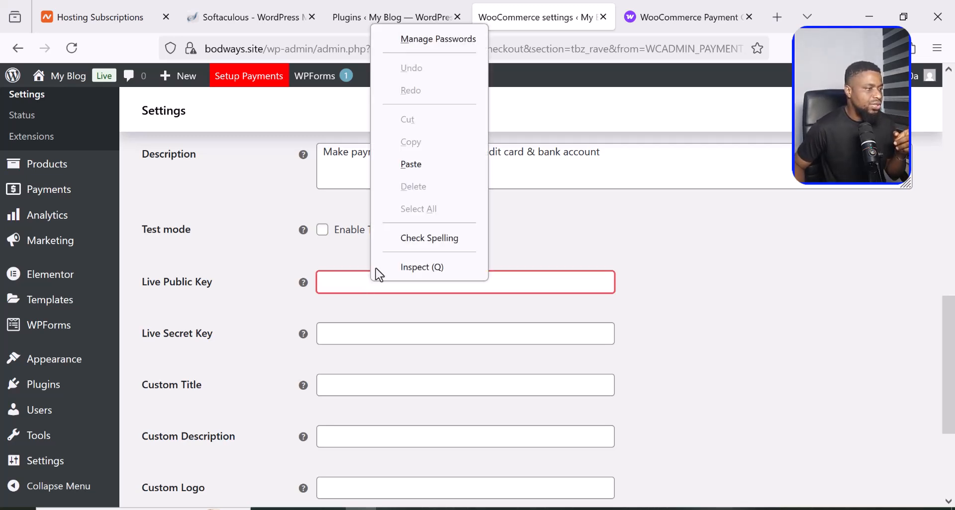
{"action": "left_click", "coordinate": [420, 167]}
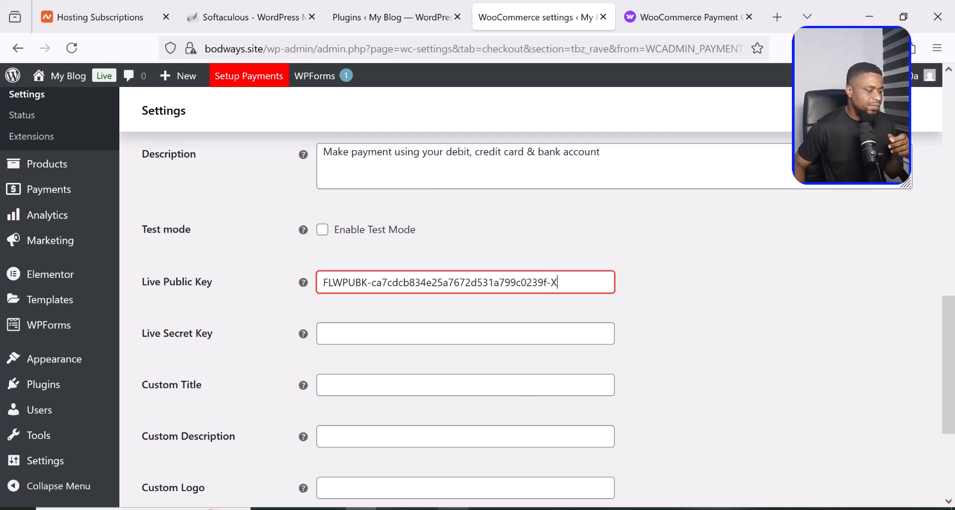
- Bring over the live secret key from Flutterwave and paste it into Live Secret Key
{"action": "left_click", "coordinate": [300, 509]}
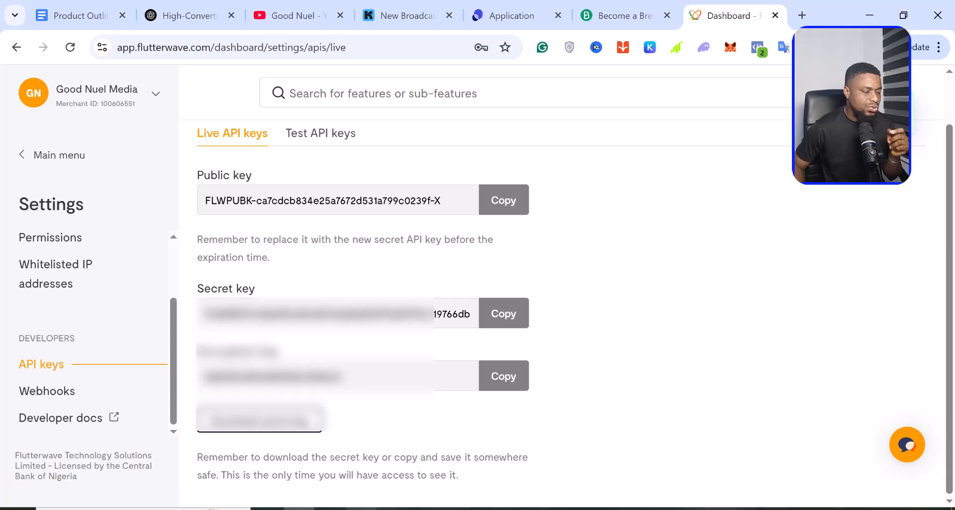
{"action": "key", "text": "ctrl+v"}
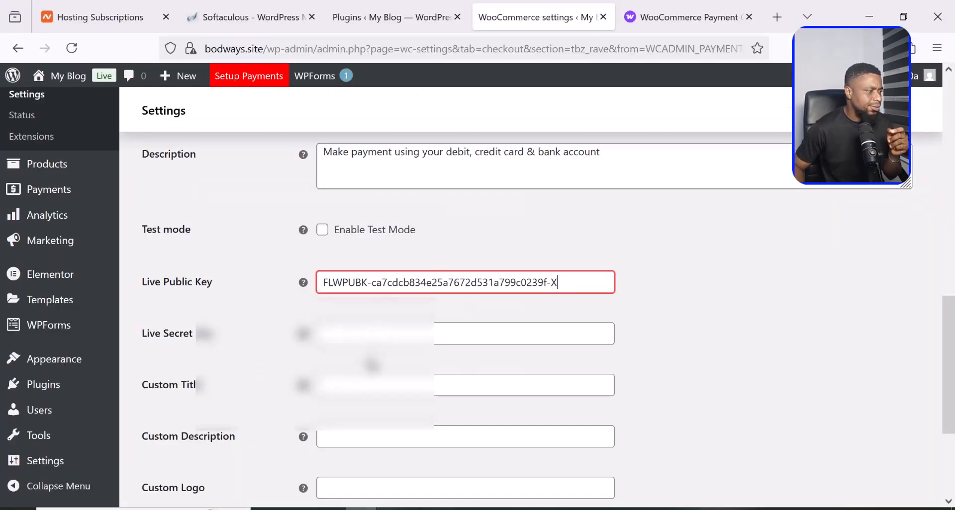
{"action": "left_click", "coordinate": [363, 332]}
{"action": "right_click", "coordinate": [363, 332]}
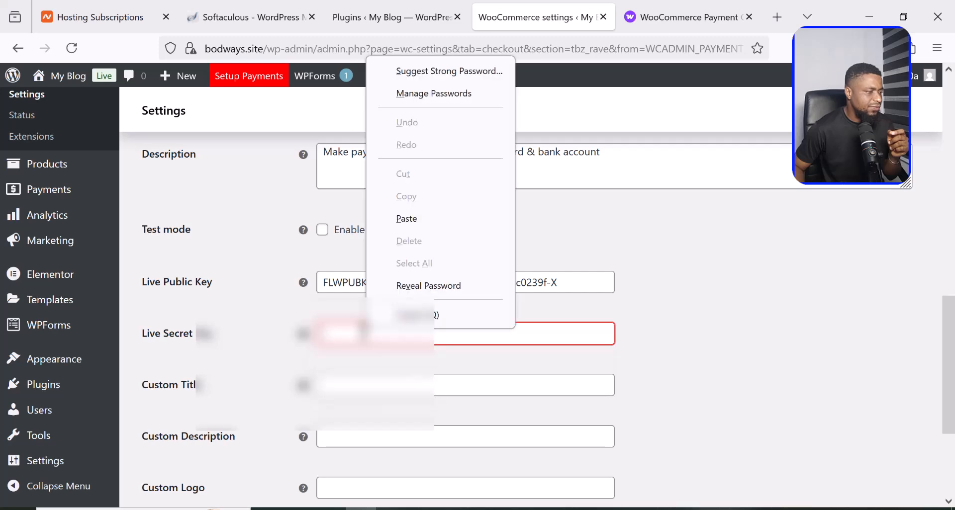
{"action": "left_click", "coordinate": [417, 218]}
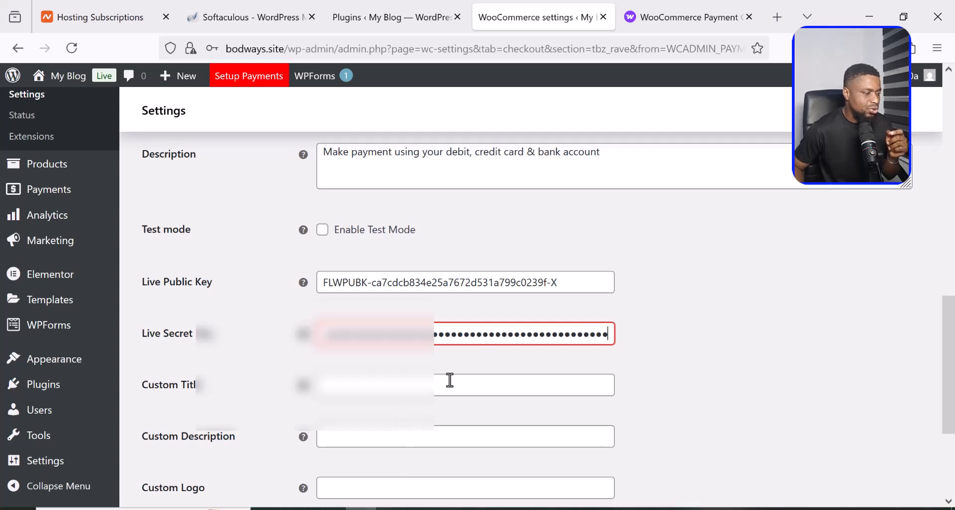
{"action": "scroll", "coordinate": [450, 383], "scroll_direction": "down", "scroll_amount": 2}
{"action": "scroll", "coordinate": [453, 387], "scroll_direction": "down", "scroll_amount": 2}
{"action": "scroll", "coordinate": [452, 387], "scroll_direction": "up", "scroll_amount": 5}
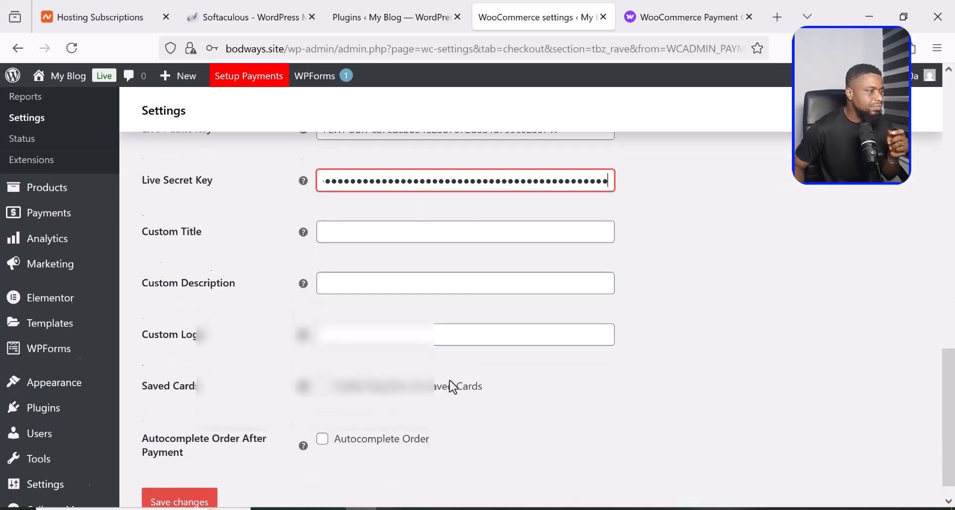
{"action": "scroll", "coordinate": [453, 387], "scroll_direction": "down", "scroll_amount": 1}
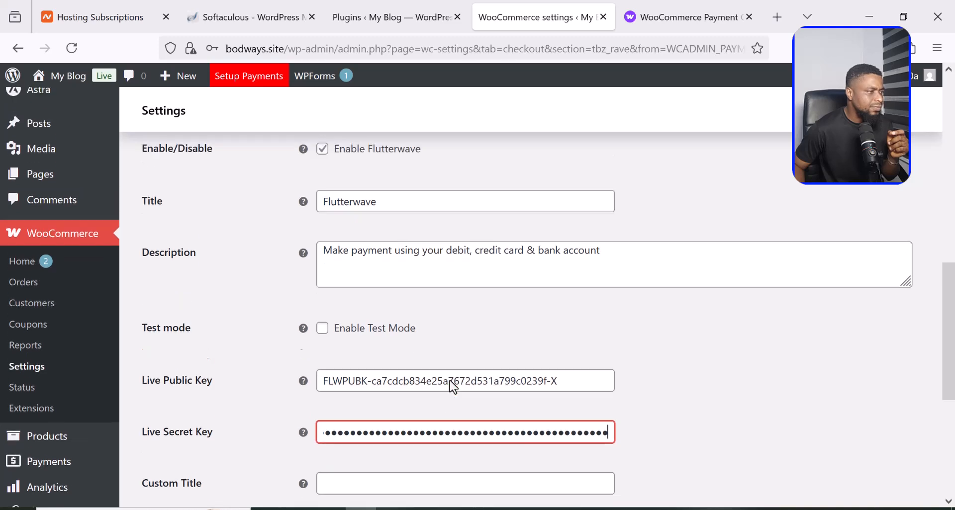
{"action": "scroll", "coordinate": [452, 387], "scroll_direction": "up", "scroll_amount": 2}
{"action": "scroll", "coordinate": [453, 387], "scroll_direction": "up", "scroll_amount": 2}
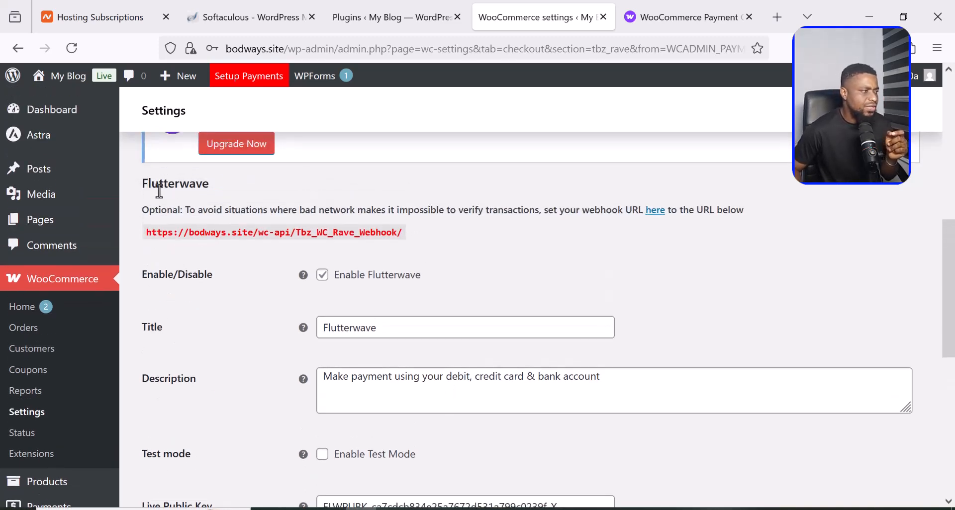
- Copy the full Flutterwave webhook URL from the settings and return to the Flutterwave dashboard
{"action": "right_click", "coordinate": [322, 232]}
{"action": "left_click", "coordinate": [298, 232]}
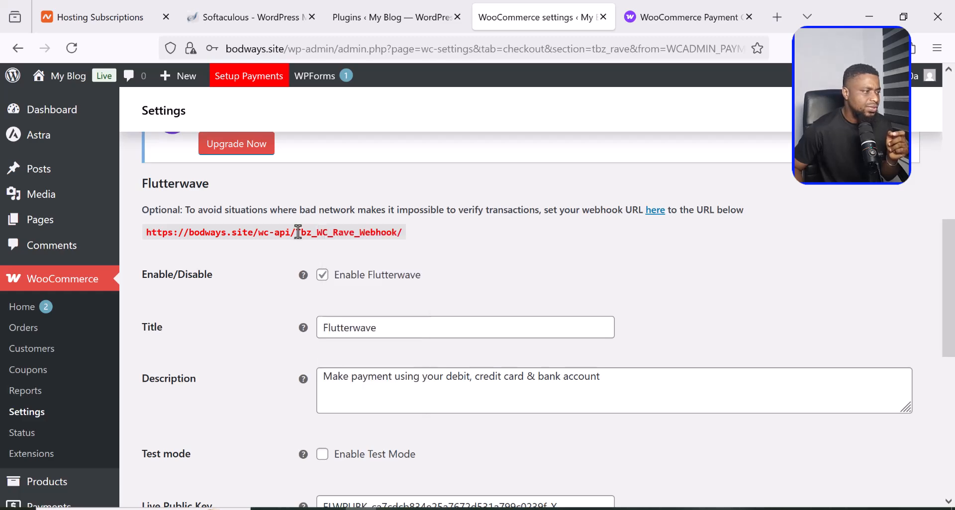
{"action": "right_click", "coordinate": [298, 232]}
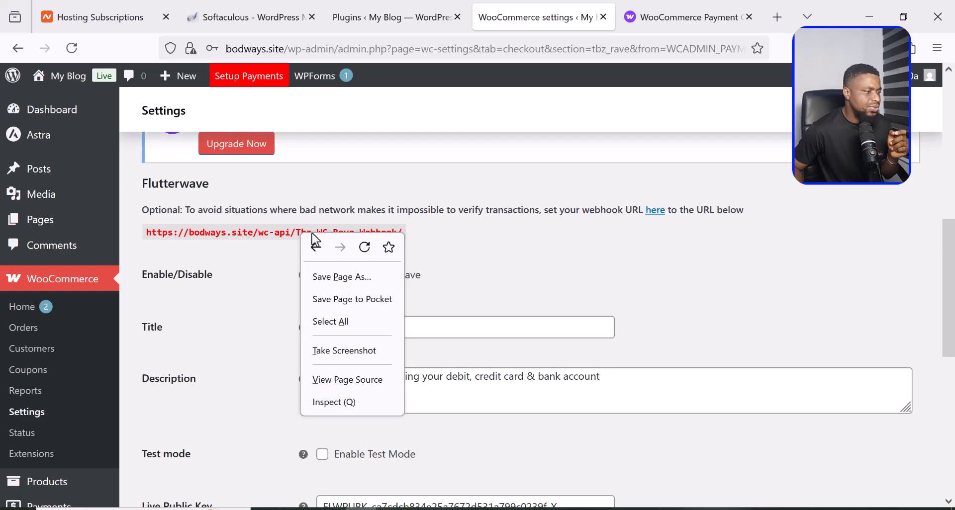
{"action": "left_click", "coordinate": [147, 231]}
{"action": "left_click_drag", "start_coordinate": [166, 233], "coordinate": [424, 237]}
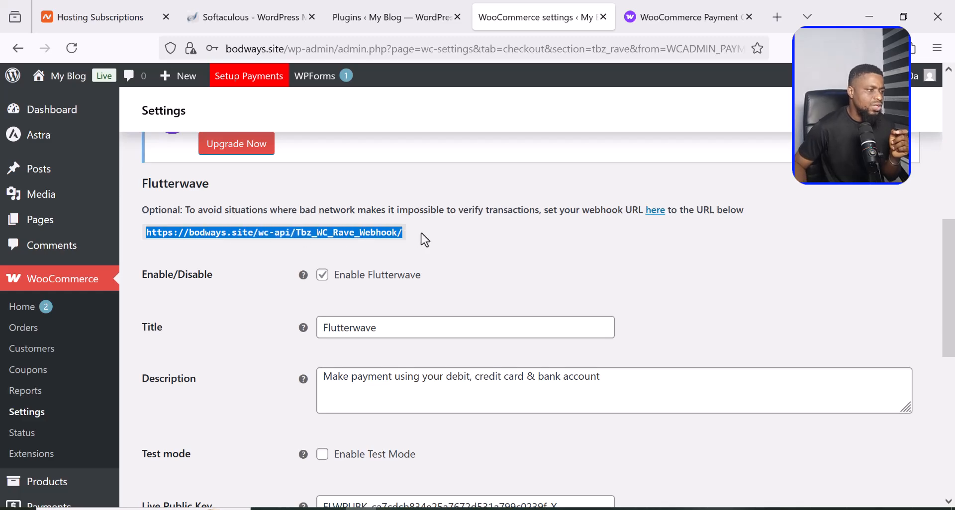
{"action": "right_click", "coordinate": [372, 229]}
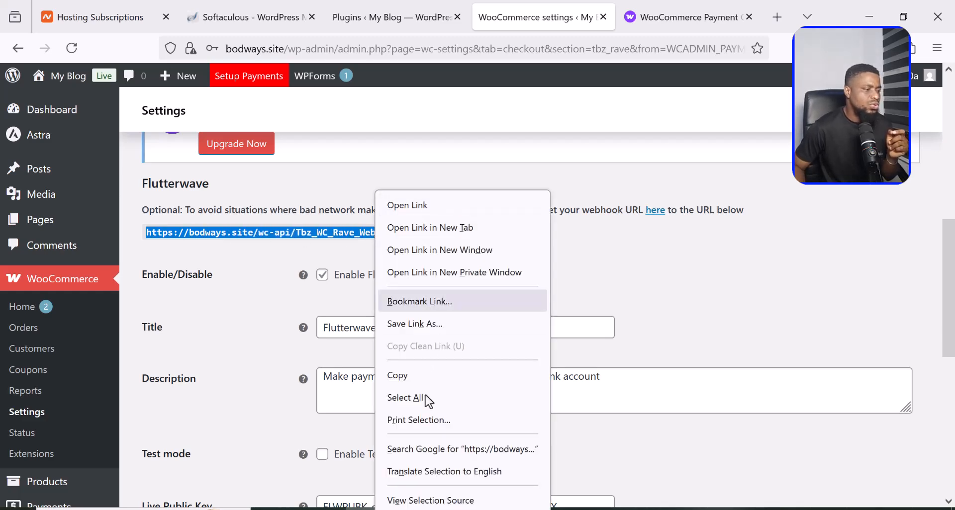
{"action": "left_click", "coordinate": [406, 380]}
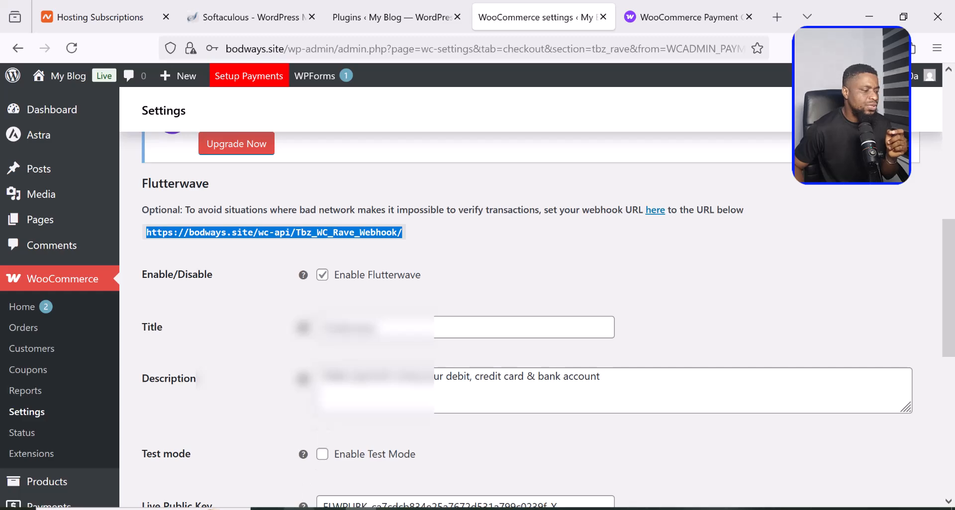
{"action": "left_click", "coordinate": [298, 509]}
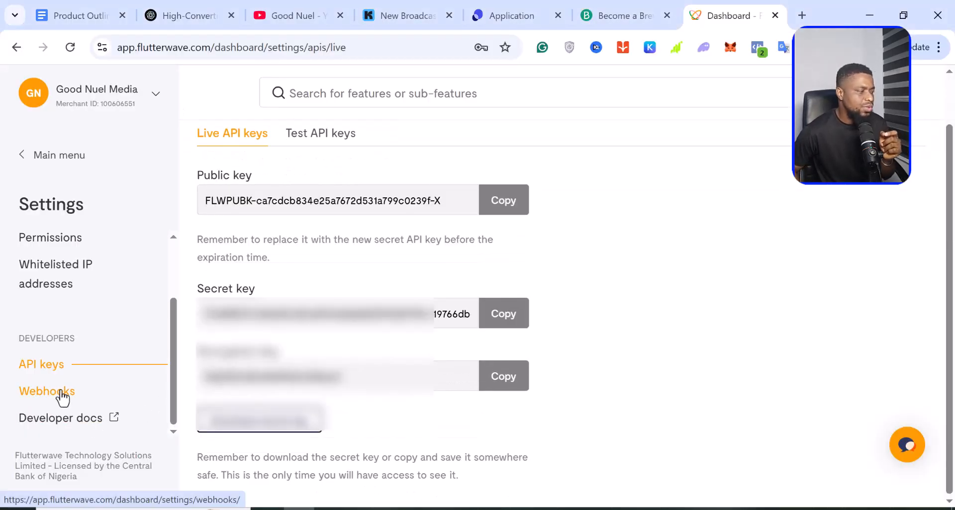
- Paste the bodways.site Tbz_WC_Rave_Webhook URL into Flutterwave's live webhook field and save it
{"action": "left_click", "coordinate": [62, 397]}
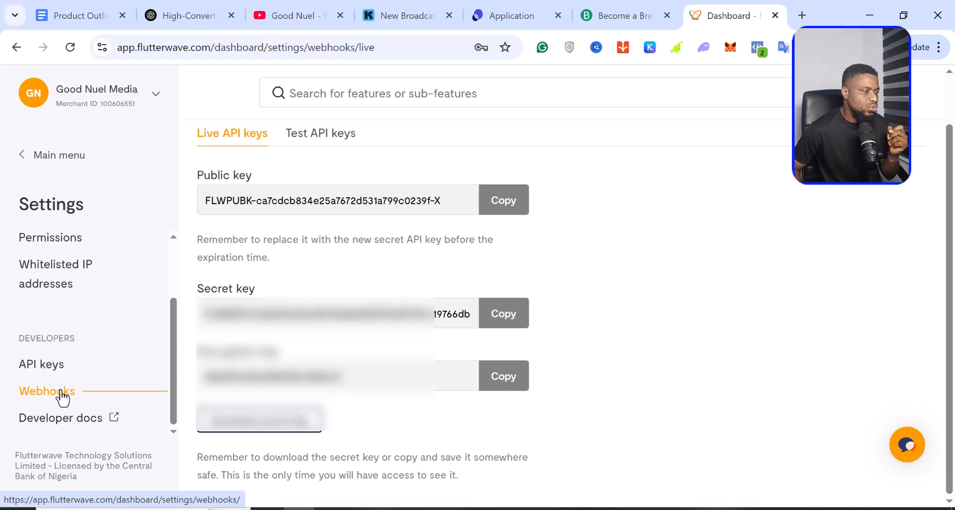
{"action": "left_click", "coordinate": [273, 255]}
{"action": "right_click", "coordinate": [274, 255]}
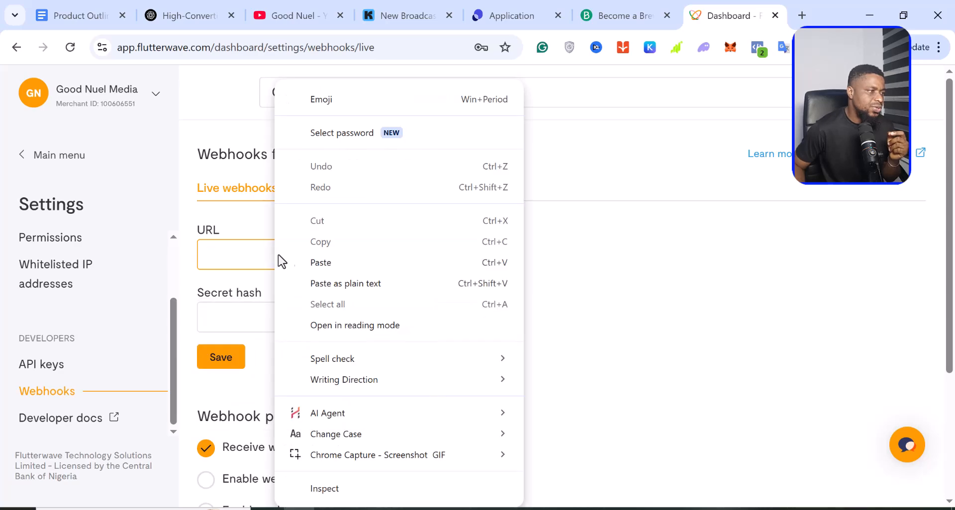
{"action": "left_click", "coordinate": [338, 269]}
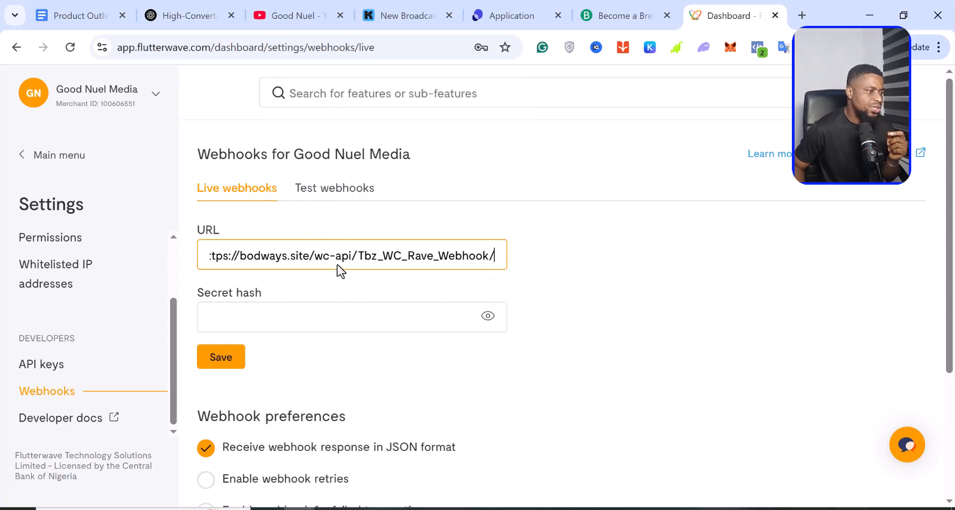
{"action": "left_click", "coordinate": [221, 359]}
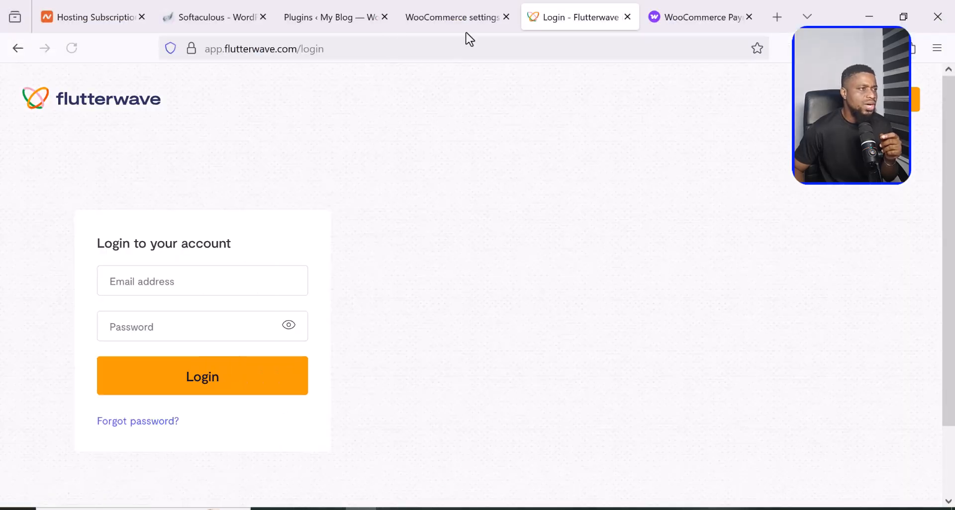
- Save the WooCommerce Flutterwave gateway settings with live keys, declining the browser's offer to store them
{"action": "left_click", "coordinate": [434, 17]}
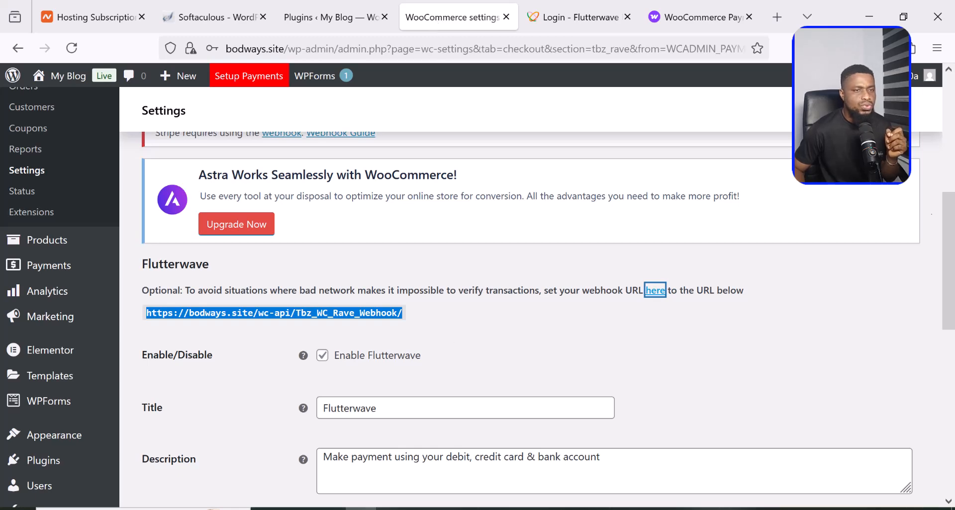
{"action": "left_click", "coordinate": [903, 185]}
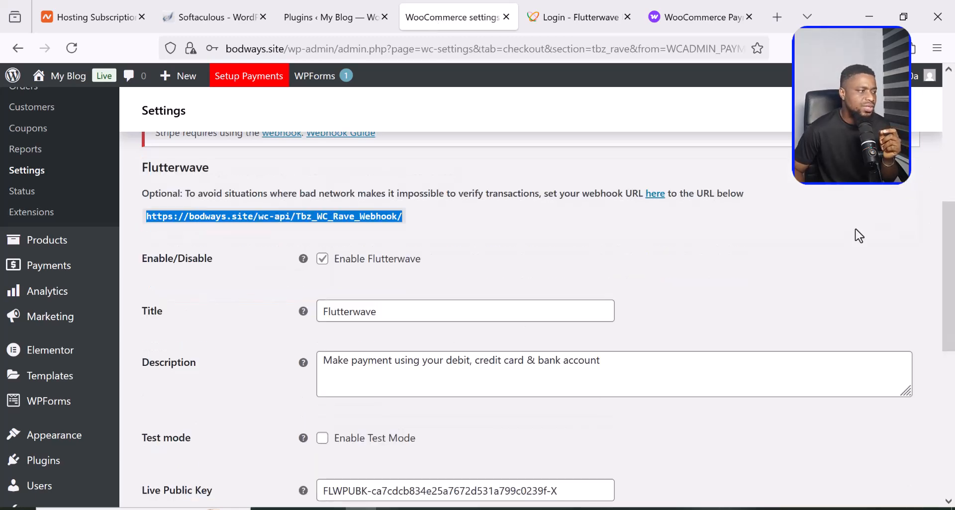
{"action": "scroll", "coordinate": [849, 241], "scroll_direction": "down", "scroll_amount": 7}
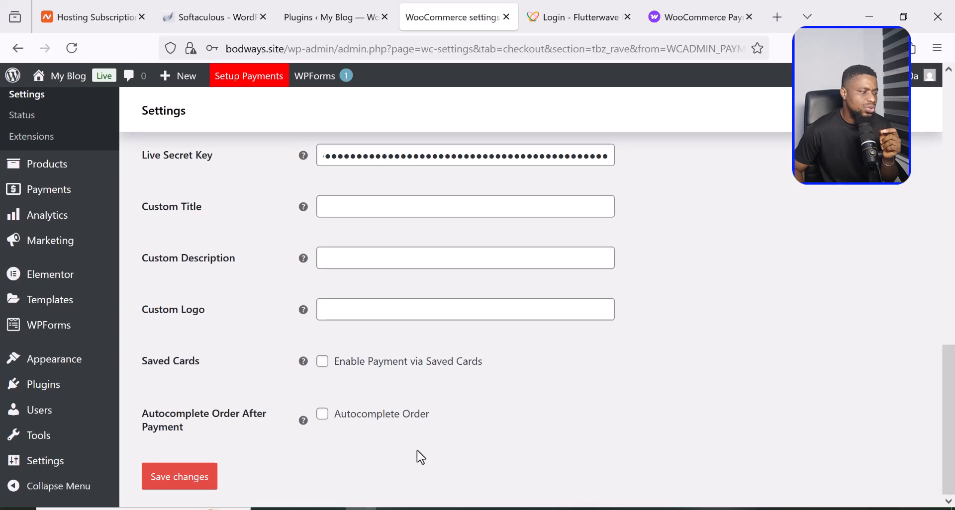
{"action": "left_click", "coordinate": [184, 477]}
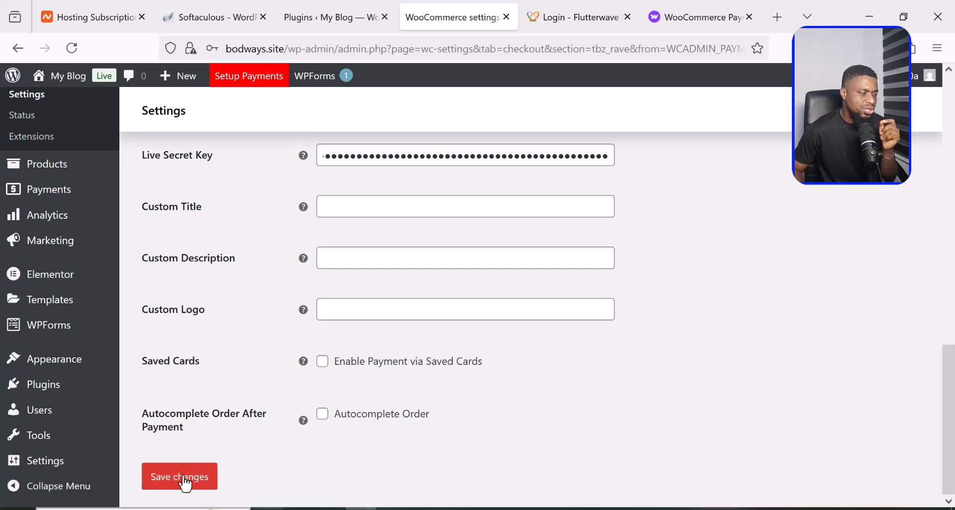
{"action": "left_click", "coordinate": [185, 480]}
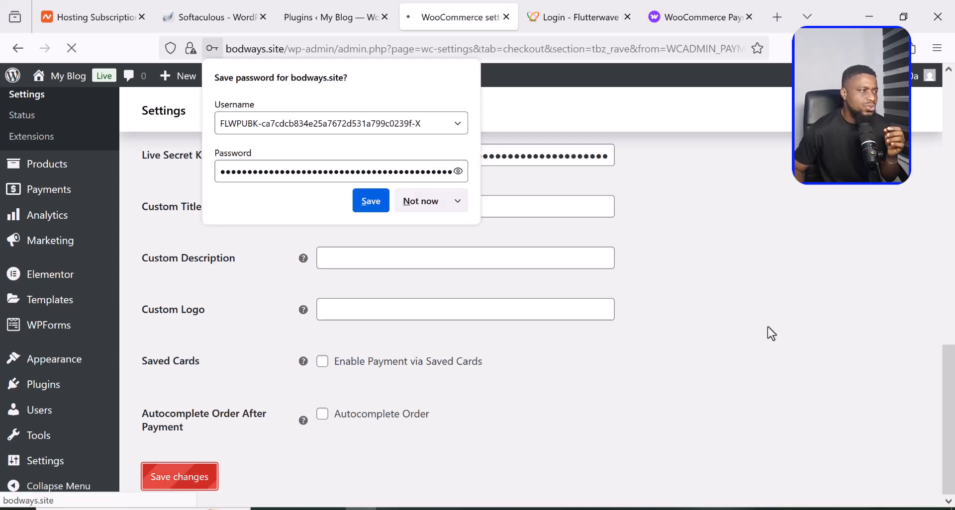
{"action": "left_click", "coordinate": [426, 201]}
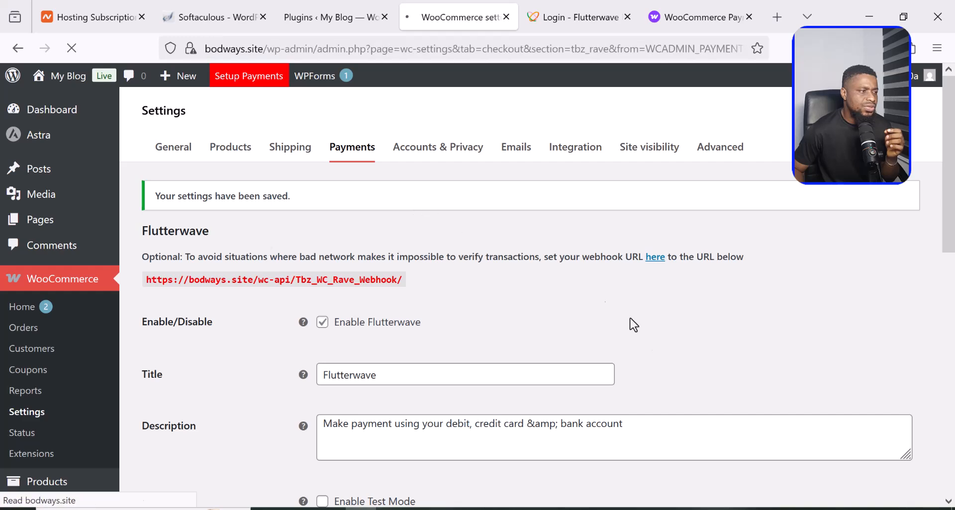
{"action": "scroll", "coordinate": [703, 333], "scroll_direction": "down", "scroll_amount": 3}
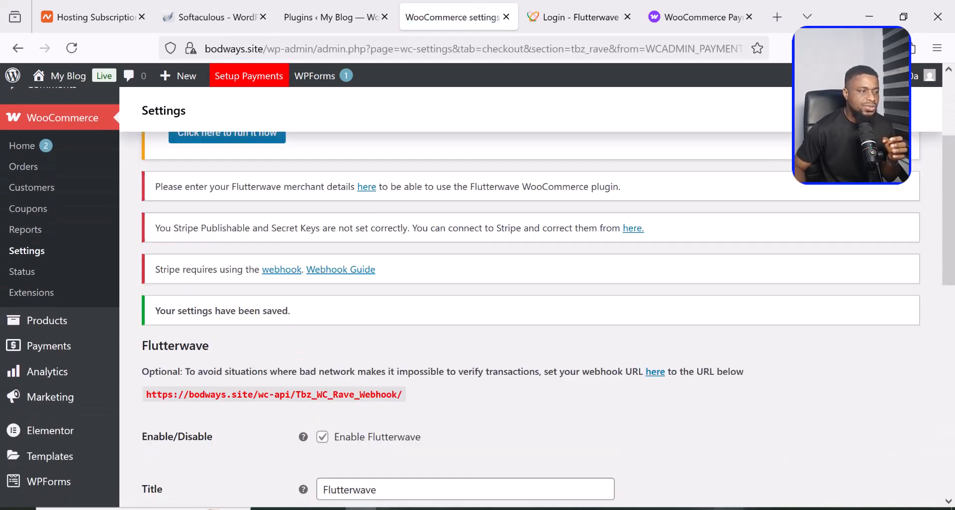
{"action": "left_click", "coordinate": [729, 509]}
- Reload the checkout so Flutterwave appears as the payment method, then place the test order
{"action": "left_click", "coordinate": [72, 49]}
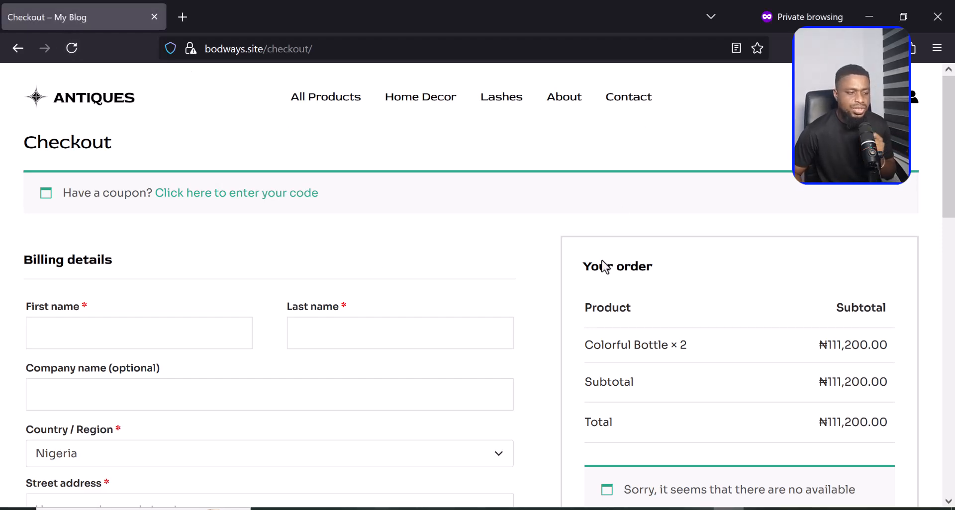
{"action": "scroll", "coordinate": [604, 264], "scroll_direction": "down", "scroll_amount": 3}
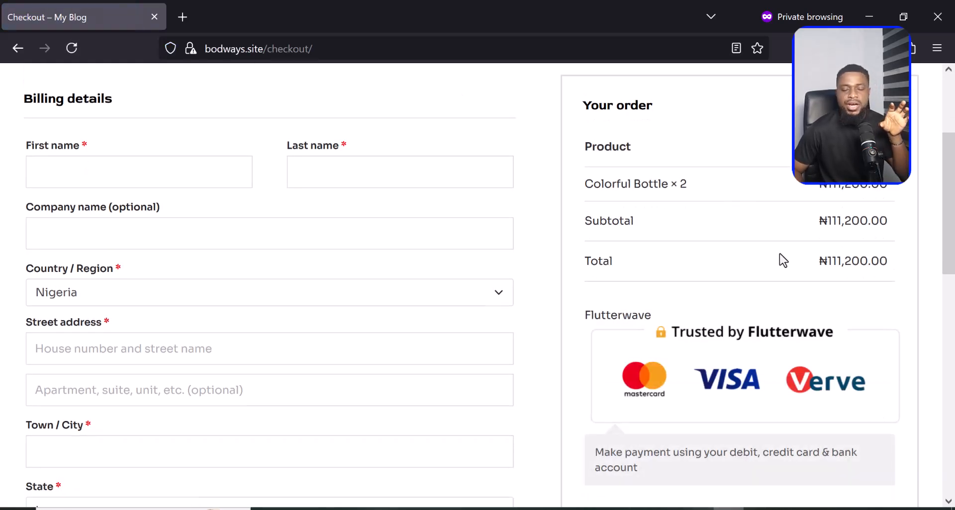
{"action": "scroll", "coordinate": [776, 274], "scroll_direction": "down", "scroll_amount": 3}
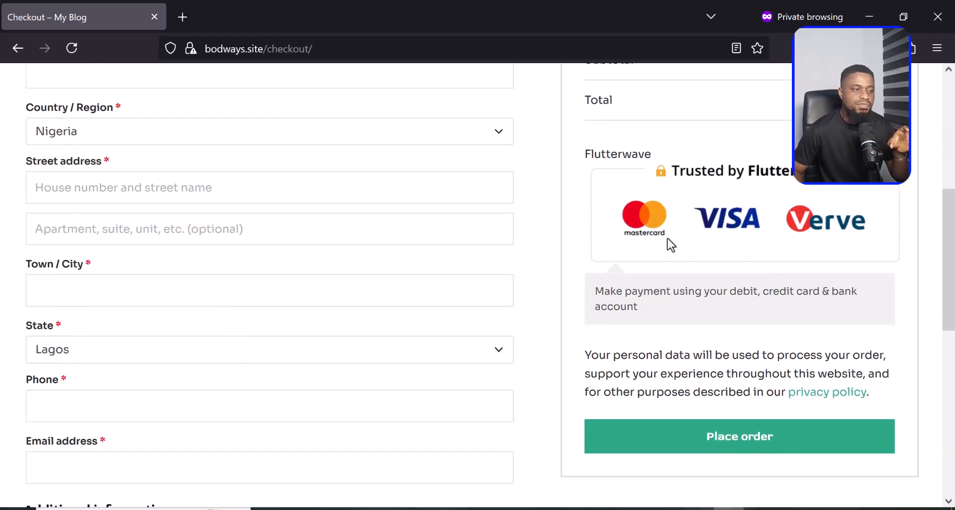
{"action": "left_click", "coordinate": [764, 450]}
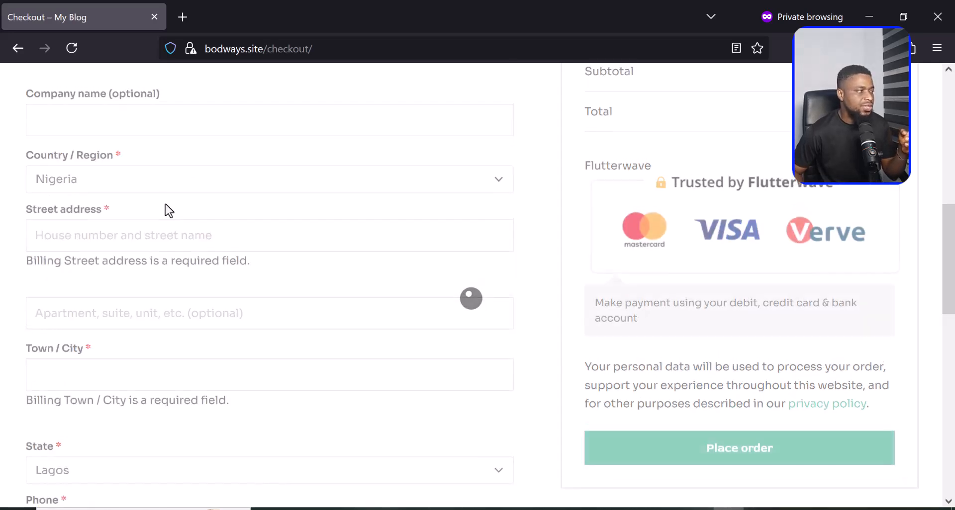
- Fill in the billing name, address, phone and e-mail, then place the order to pay with Flutterwave
{"action": "scroll", "coordinate": [148, 213], "scroll_direction": "down", "scroll_amount": 5}
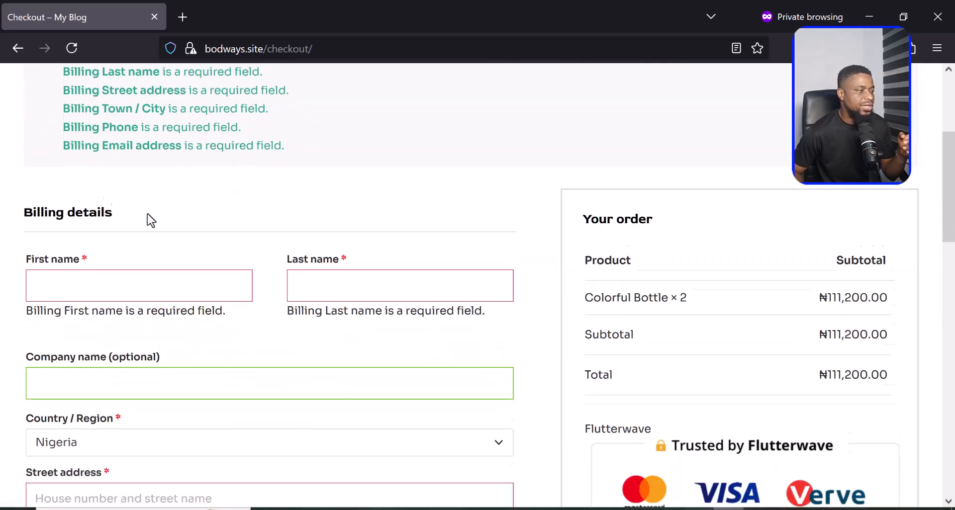
{"action": "left_click", "coordinate": [167, 242]}
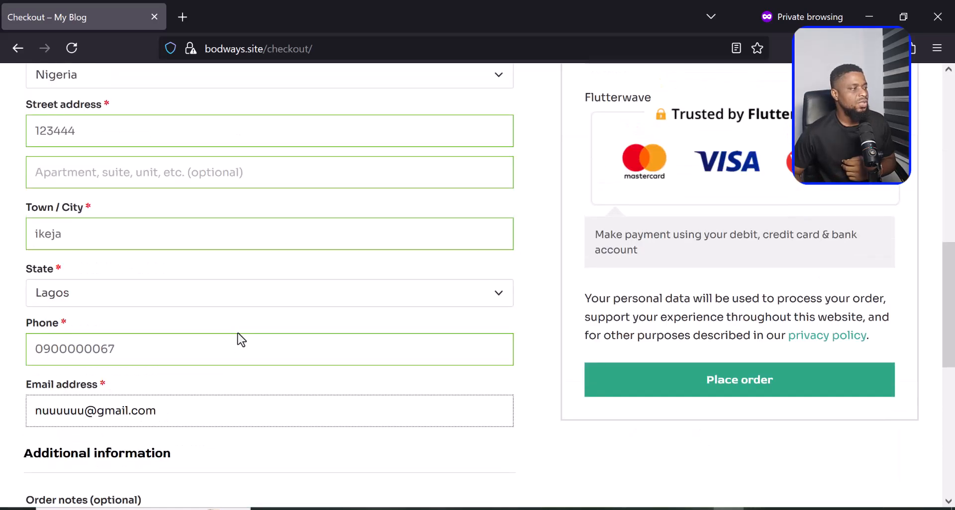
{"action": "scroll", "coordinate": [239, 339], "scroll_direction": "up", "scroll_amount": 1}
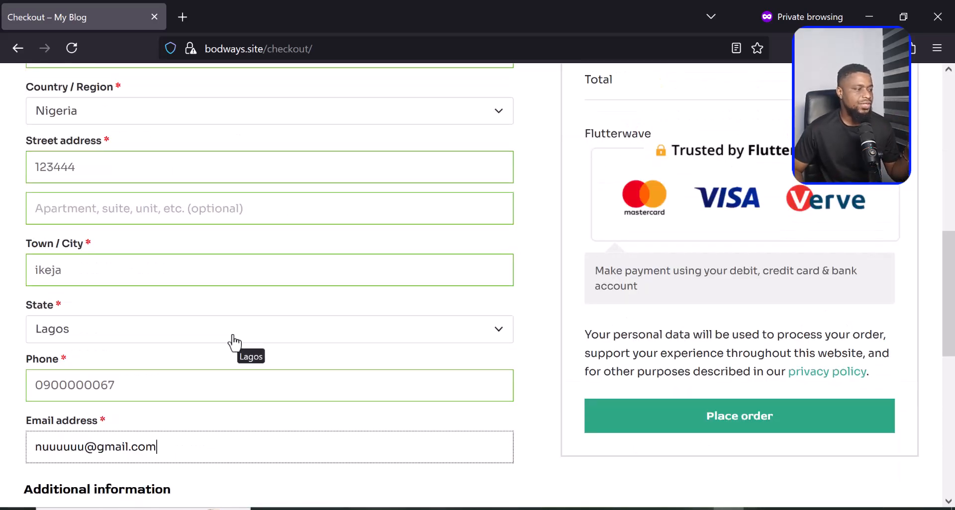
{"action": "scroll", "coordinate": [237, 340], "scroll_direction": "up", "scroll_amount": 2}
{"action": "scroll", "coordinate": [197, 258], "scroll_direction": "down", "scroll_amount": 3}
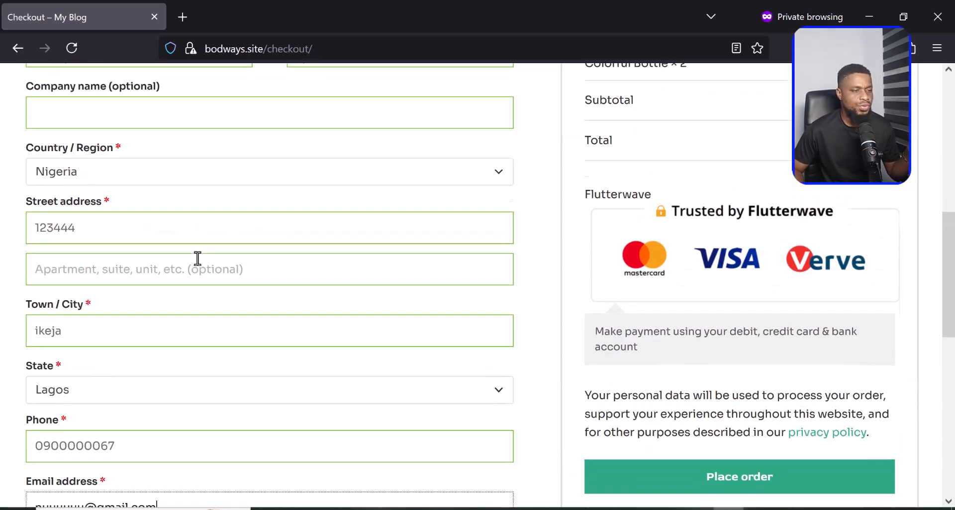
{"action": "left_click", "coordinate": [726, 420]}
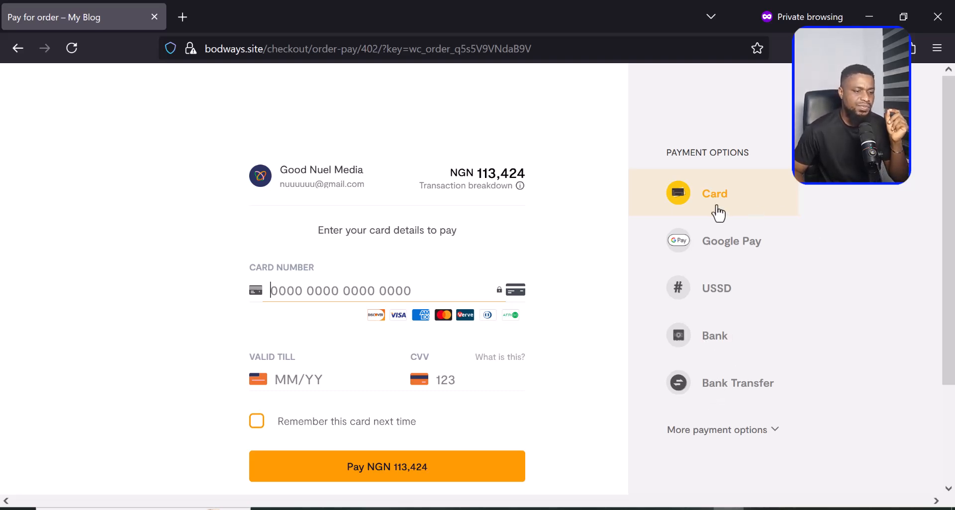
- Expand the NGN 113,424 payment page to list every payment option, including NQR
{"action": "left_click", "coordinate": [774, 432]}
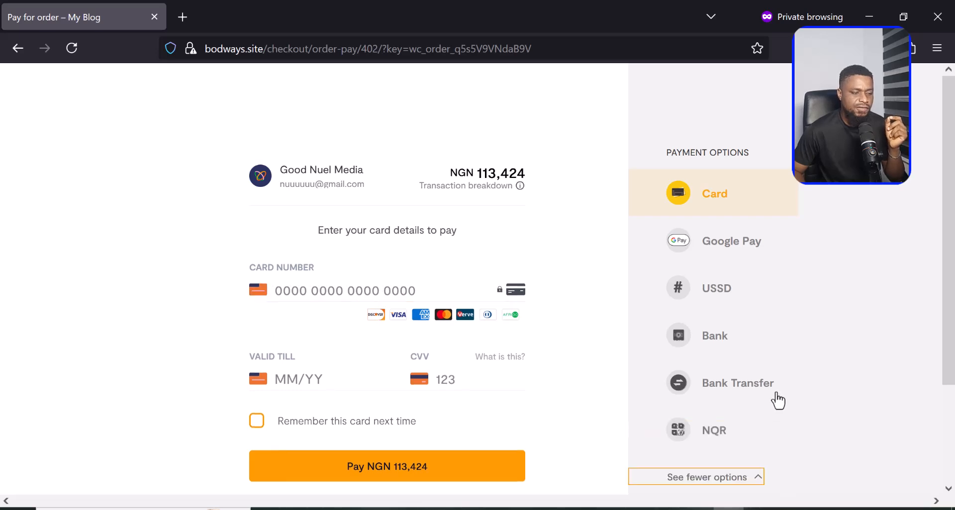
{"action": "scroll", "coordinate": [774, 400], "scroll_direction": "down", "scroll_amount": 2}
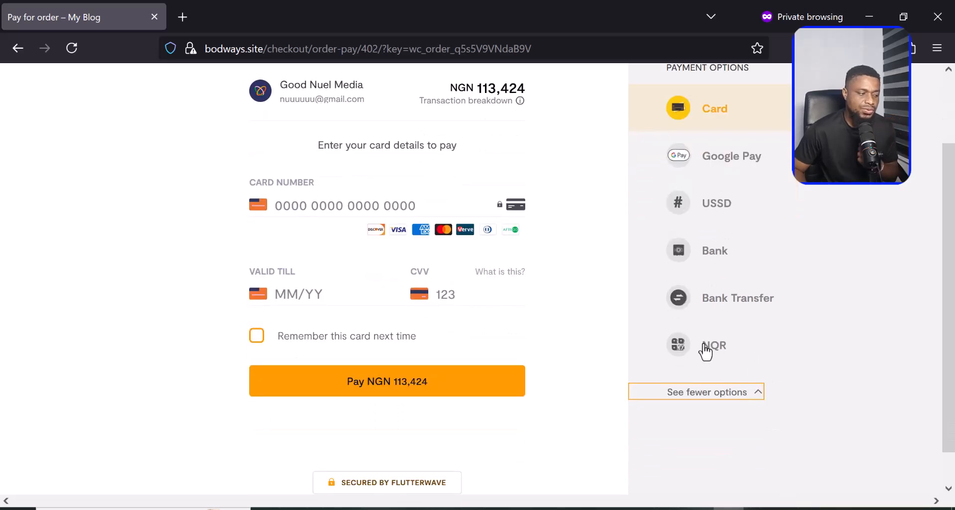